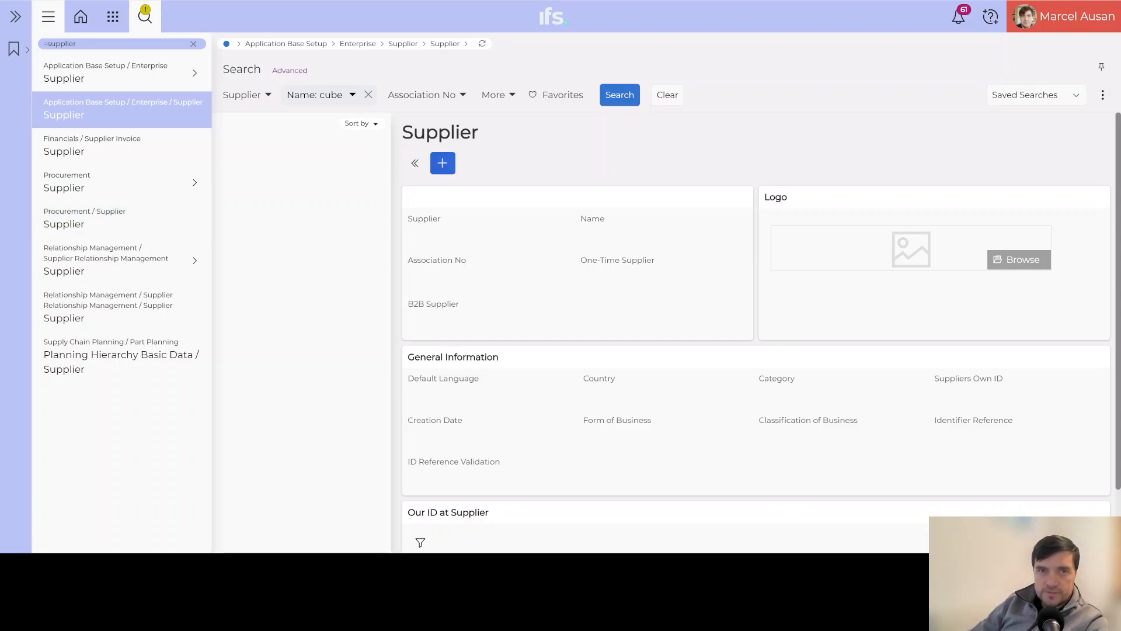
Create a new supplier record and enter 'CUBE Weilheim GmbH' as its name.
{"action": "left_click", "coordinate": [444, 163]}
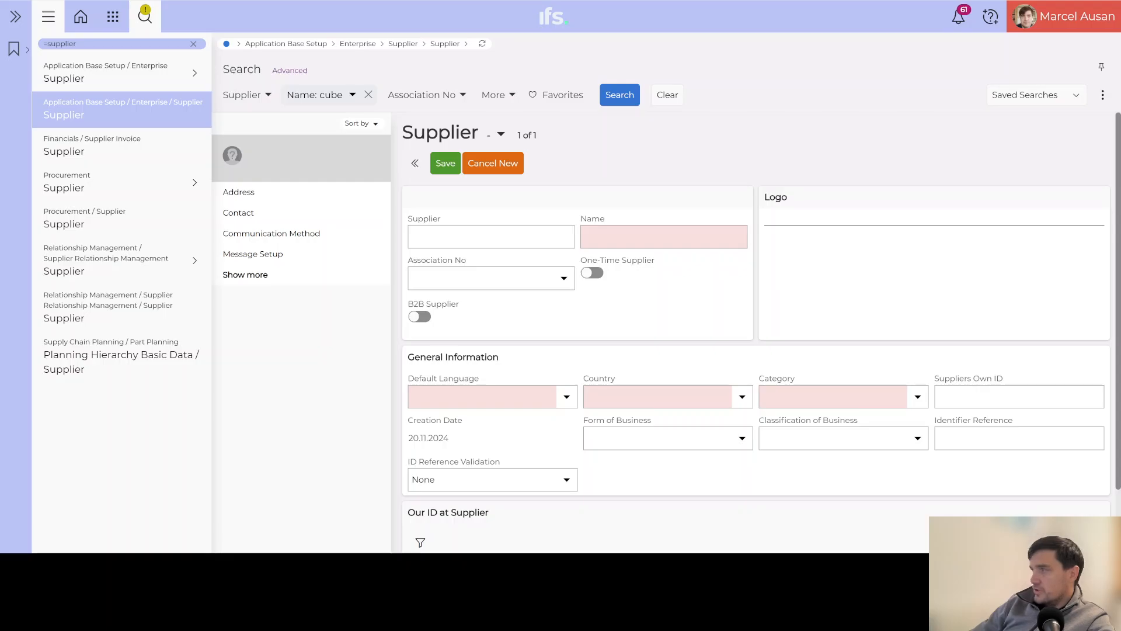
{"action": "left_click", "coordinate": [597, 236]}
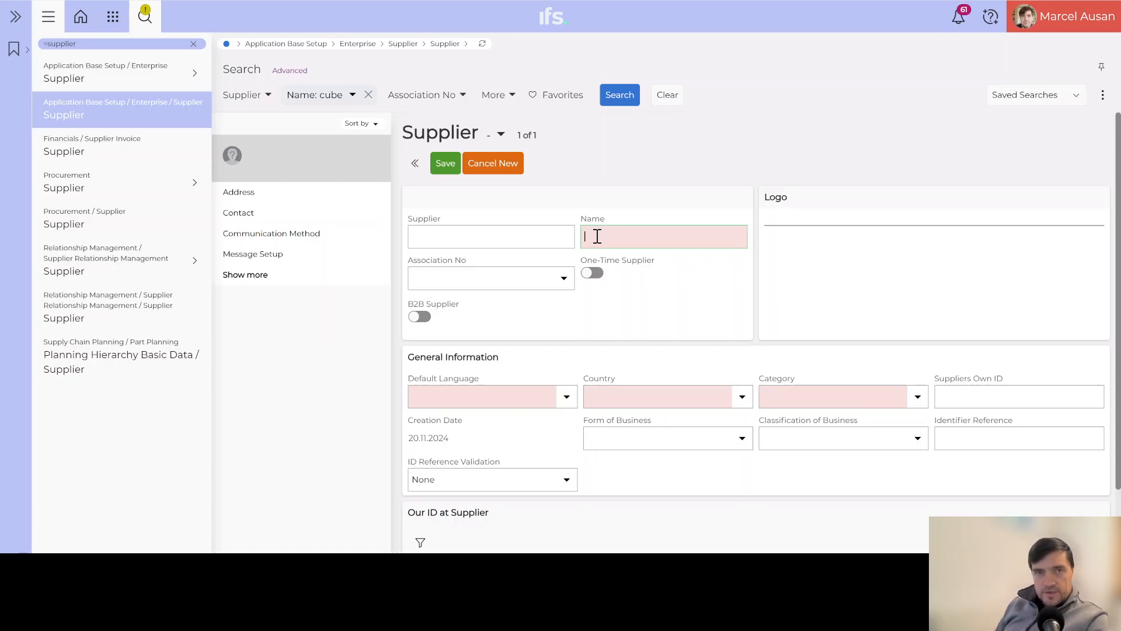
{"action": "type", "text": "CUBE"}
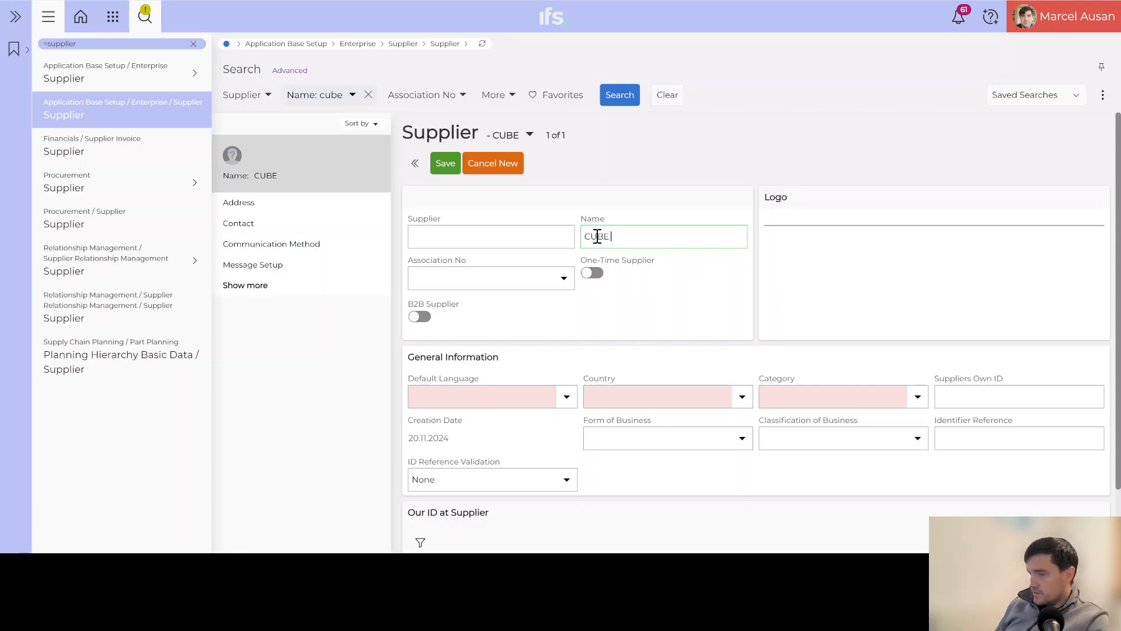
{"action": "type", "text": " Weilheim"}
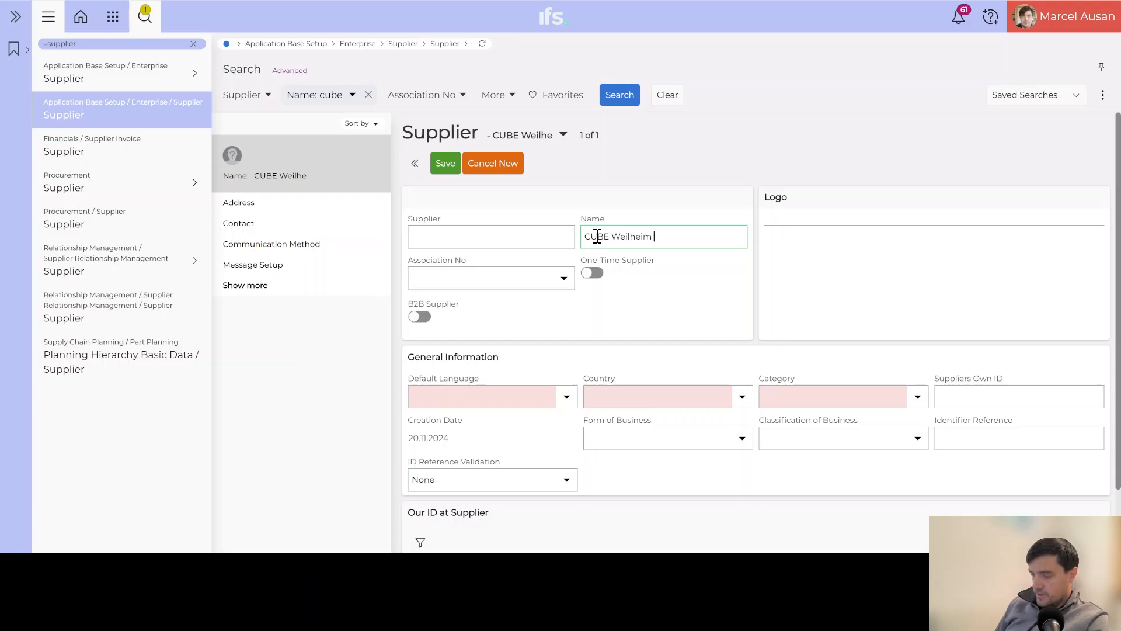
{"action": "type", "text": " GmbH"}
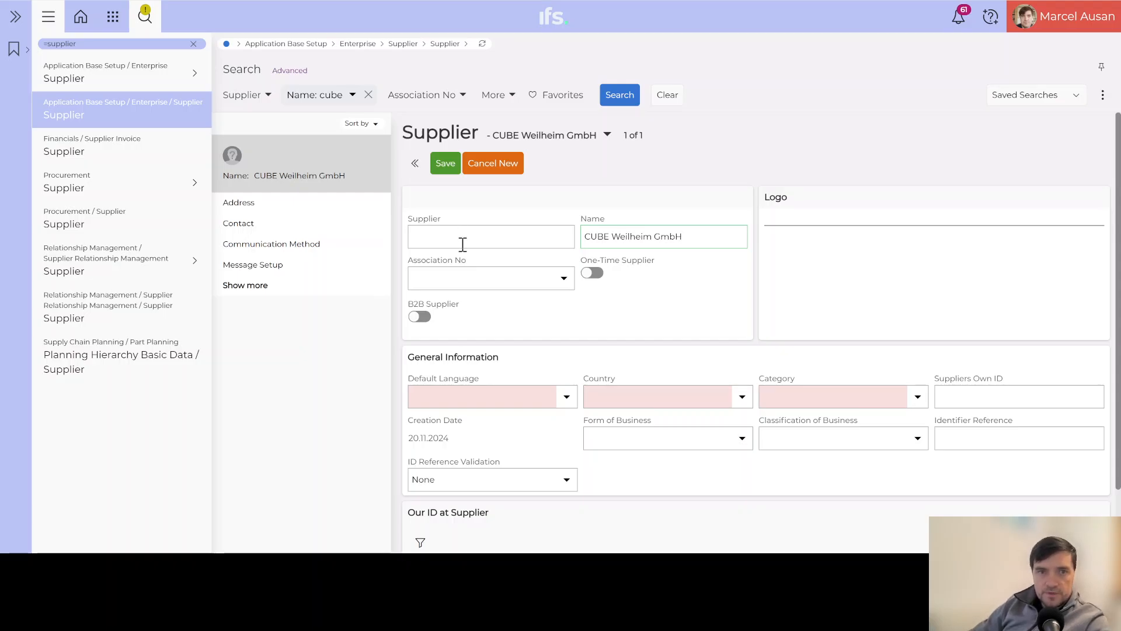
Set Default Language to German, Country to GERMANY and Category to Supplier.
{"action": "left_click", "coordinate": [439, 396]}
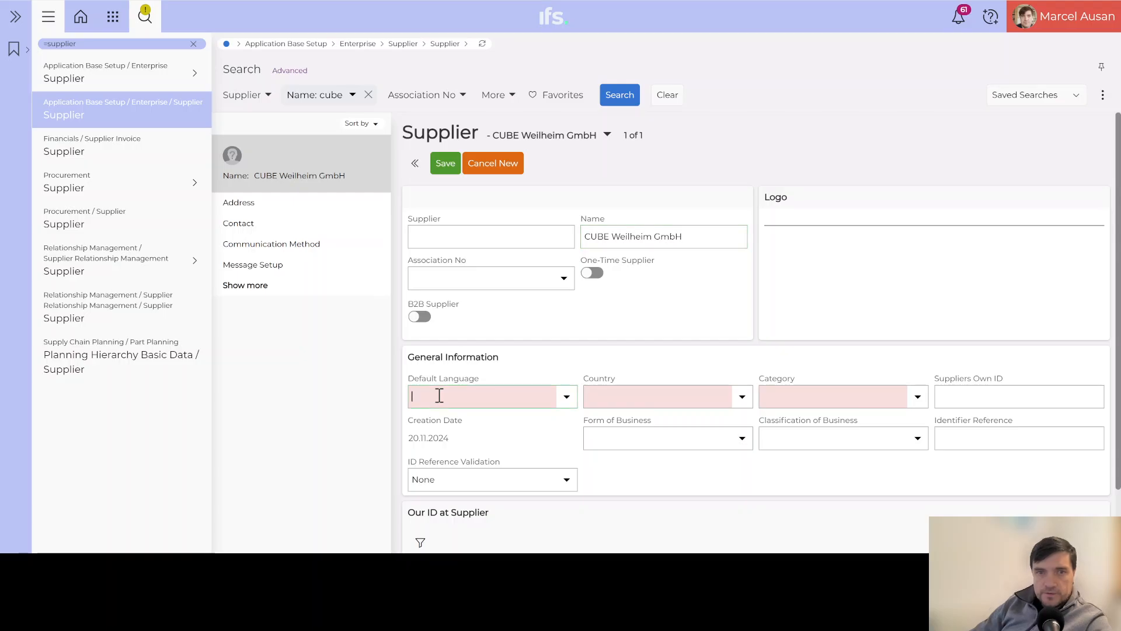
{"action": "type", "text": "German"}
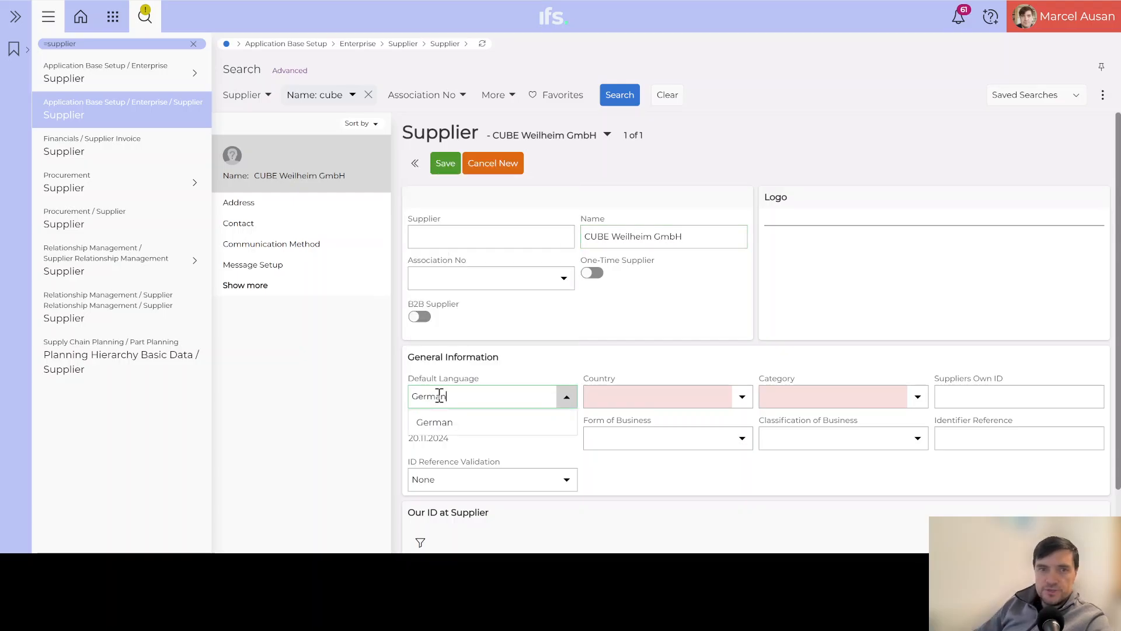
{"action": "left_click", "coordinate": [439, 423]}
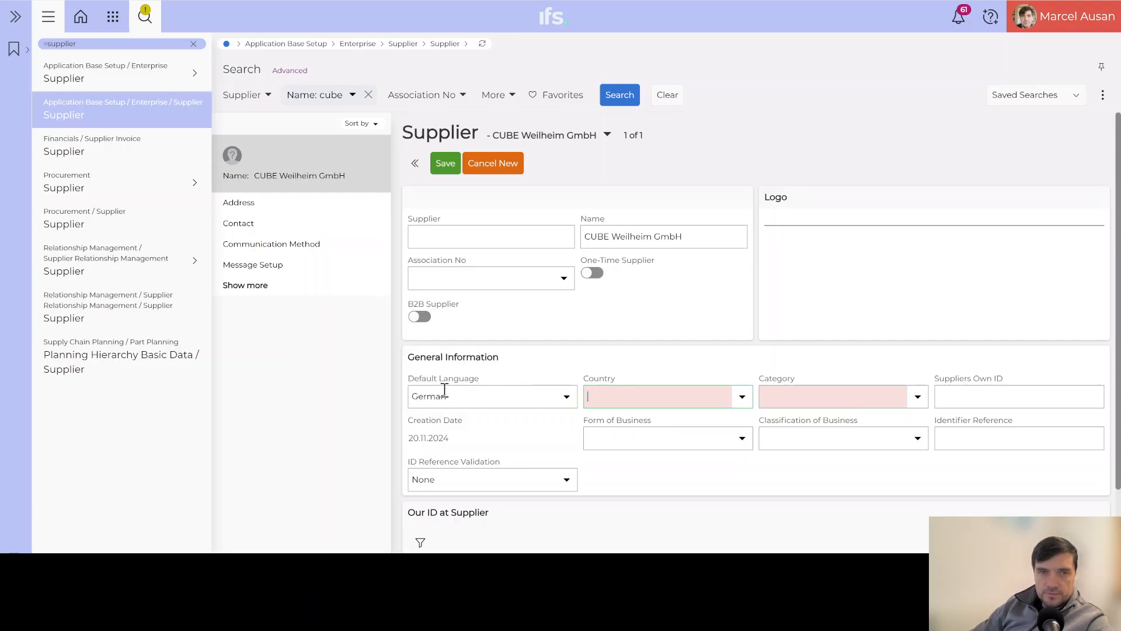
{"action": "key", "text": "Tab"}
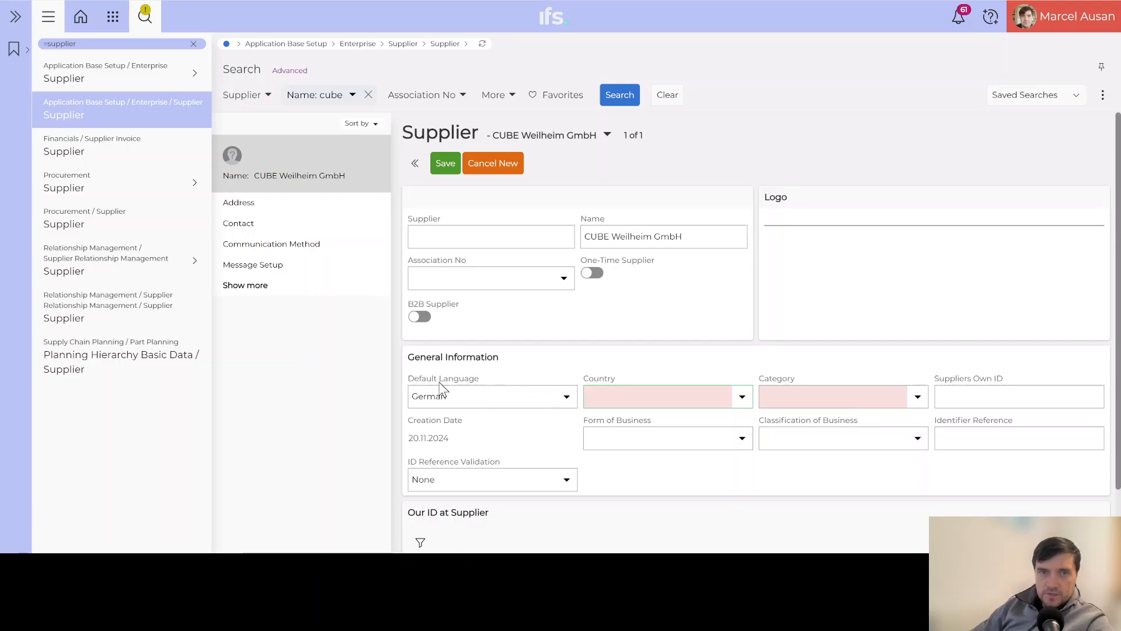
{"action": "left_click", "coordinate": [614, 398]}
{"action": "type", "text": "GERMANY"}
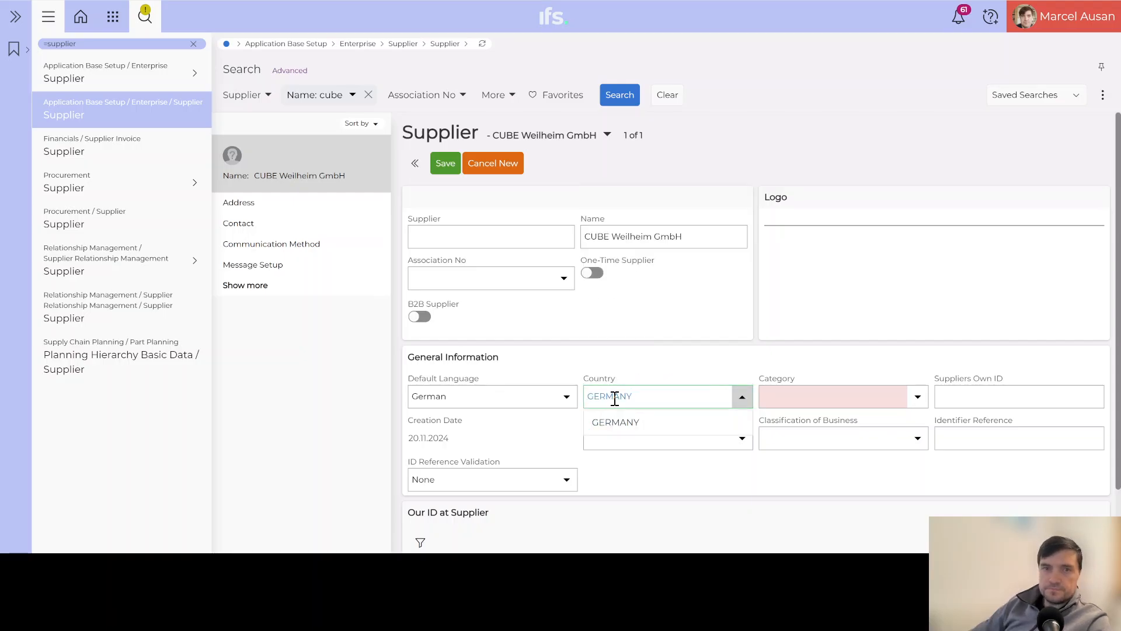
{"action": "left_click", "coordinate": [618, 423]}
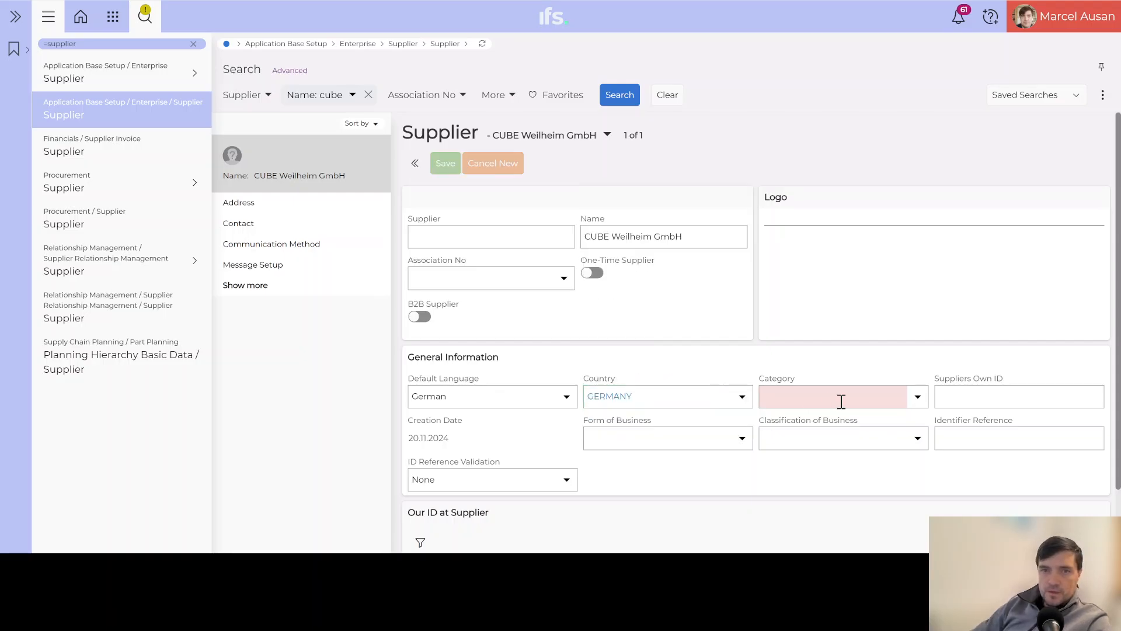
{"action": "left_click", "coordinate": [917, 398]}
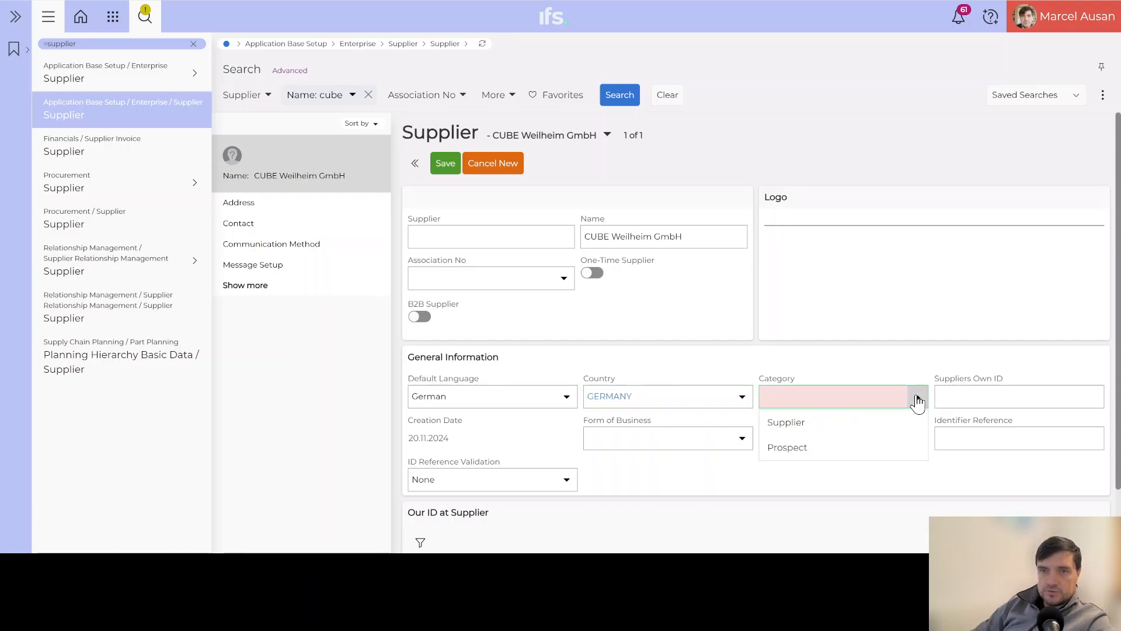
{"action": "left_click", "coordinate": [794, 422]}
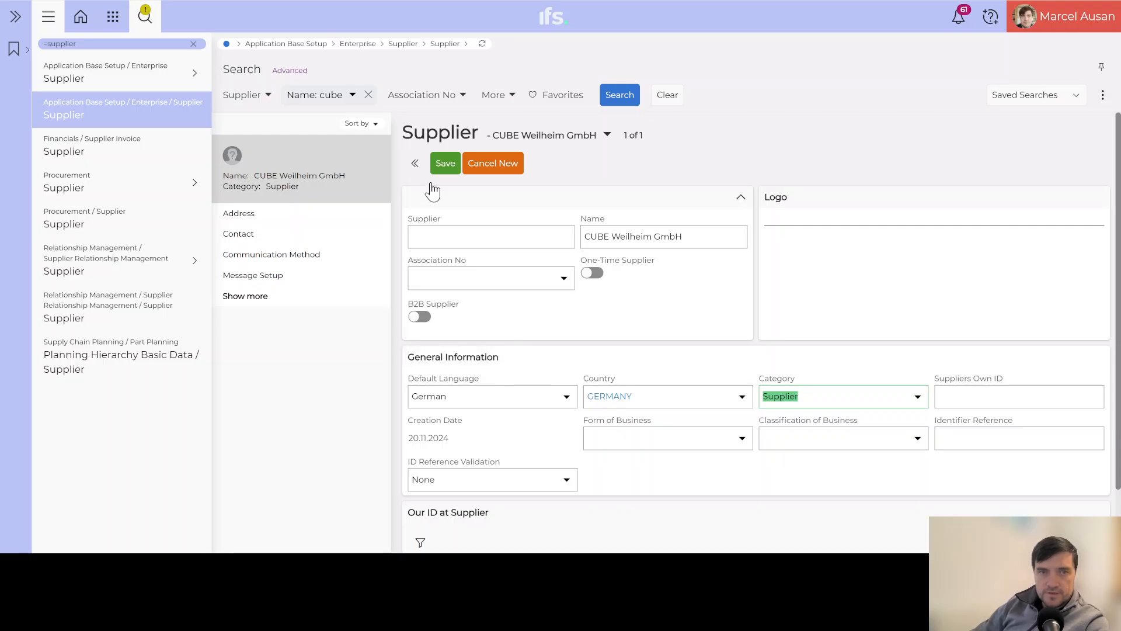
Save the supplier as number 300060 and upload the CUBE logo image.
{"action": "left_click", "coordinate": [447, 167]}
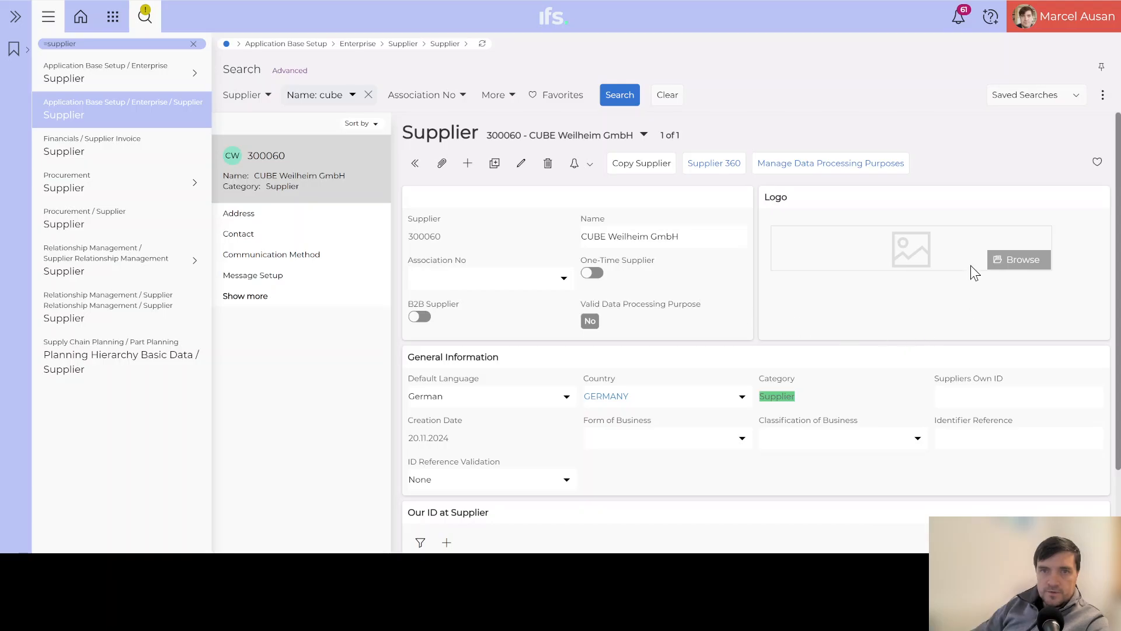
{"action": "left_click", "coordinate": [1017, 261]}
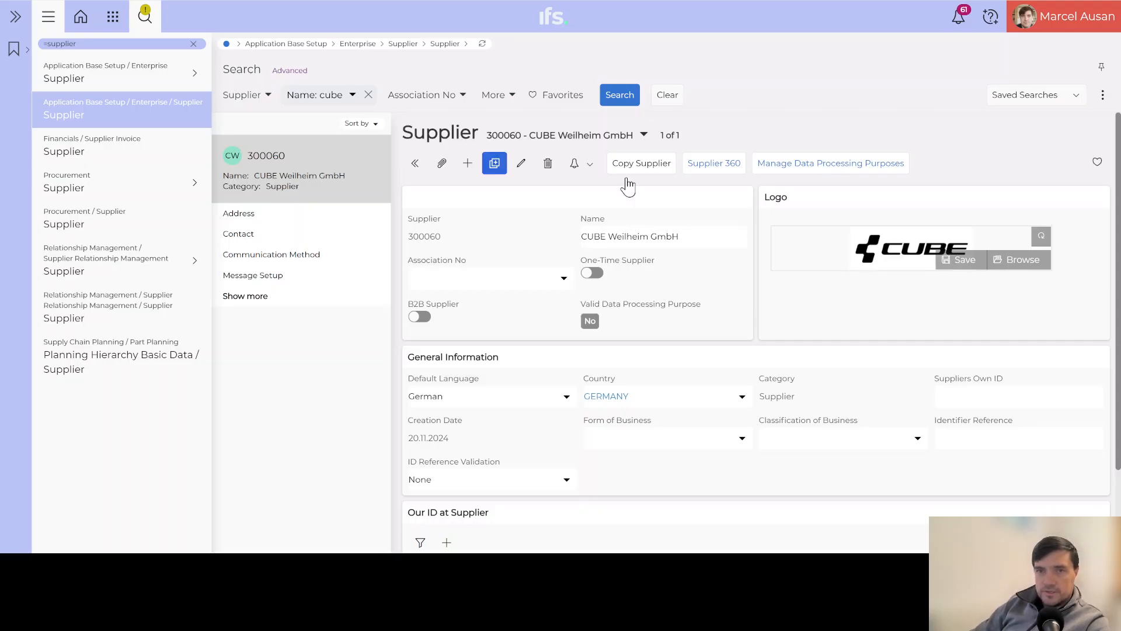
{"action": "left_click", "coordinate": [958, 257]}
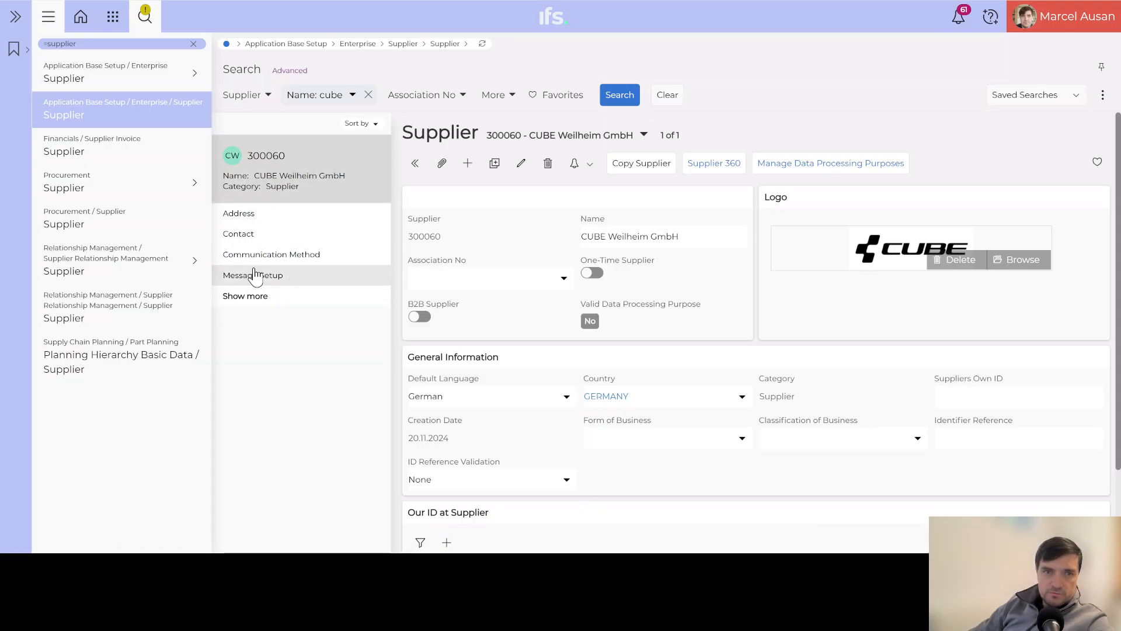
Add a new address with Address ID 1 for supplier 300060 and save it.
{"action": "left_click", "coordinate": [257, 298]}
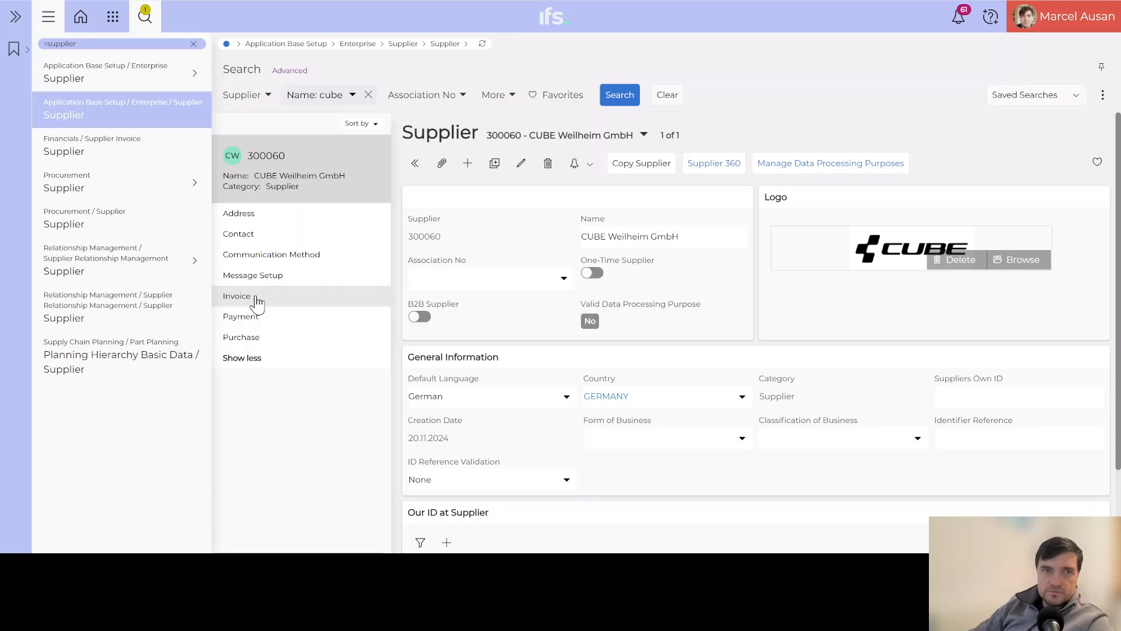
{"action": "left_click", "coordinate": [245, 213]}
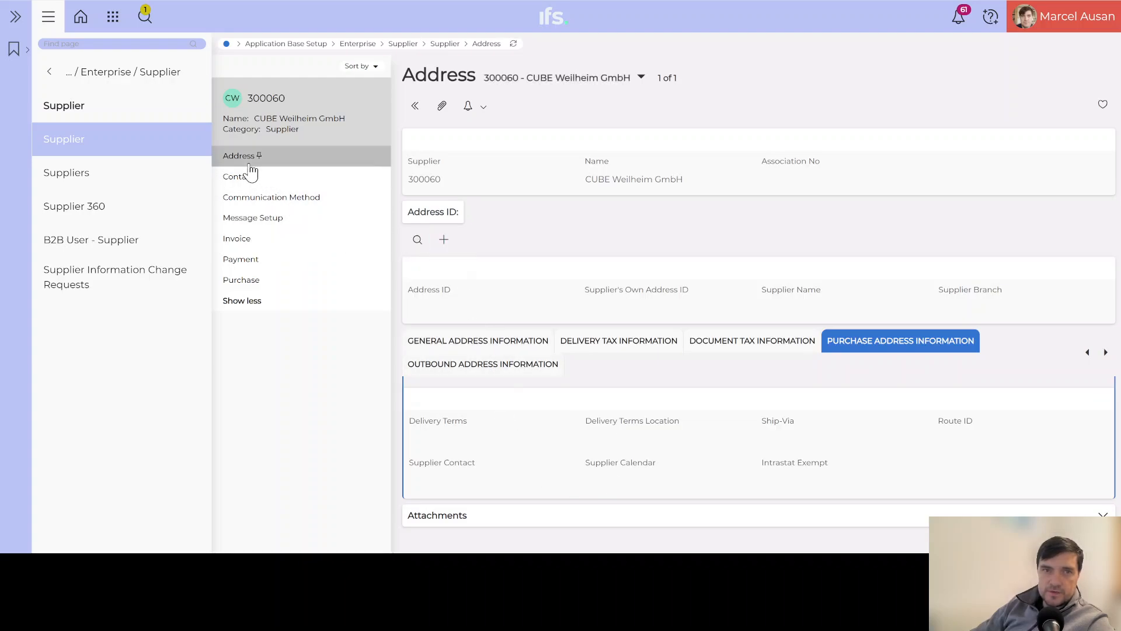
{"action": "left_click", "coordinate": [447, 244]}
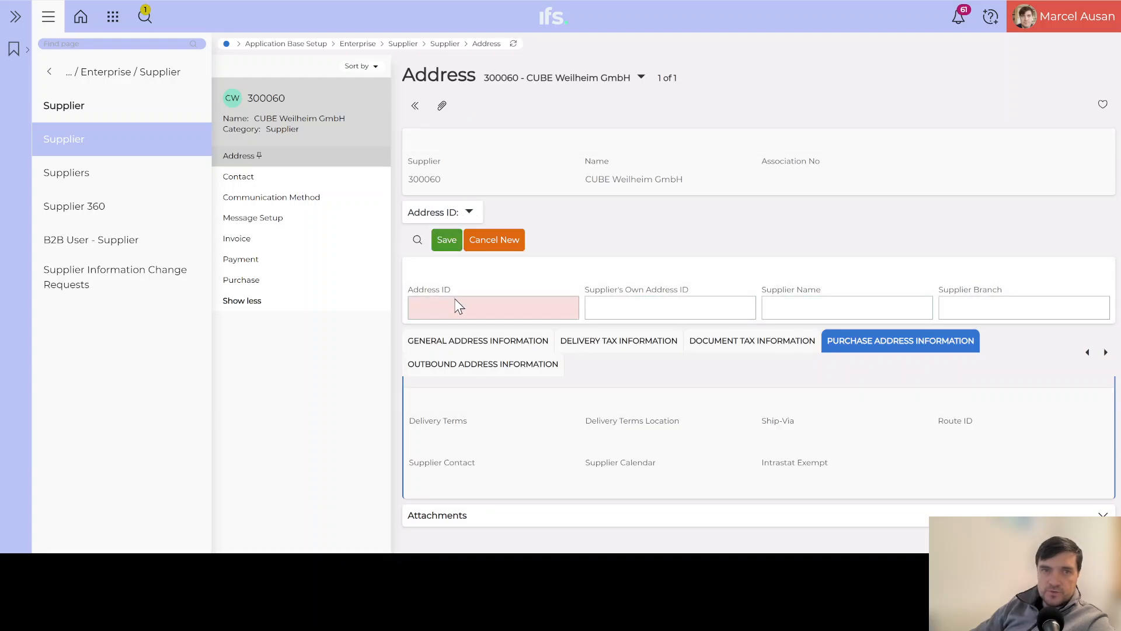
{"action": "type", "text": "1"}
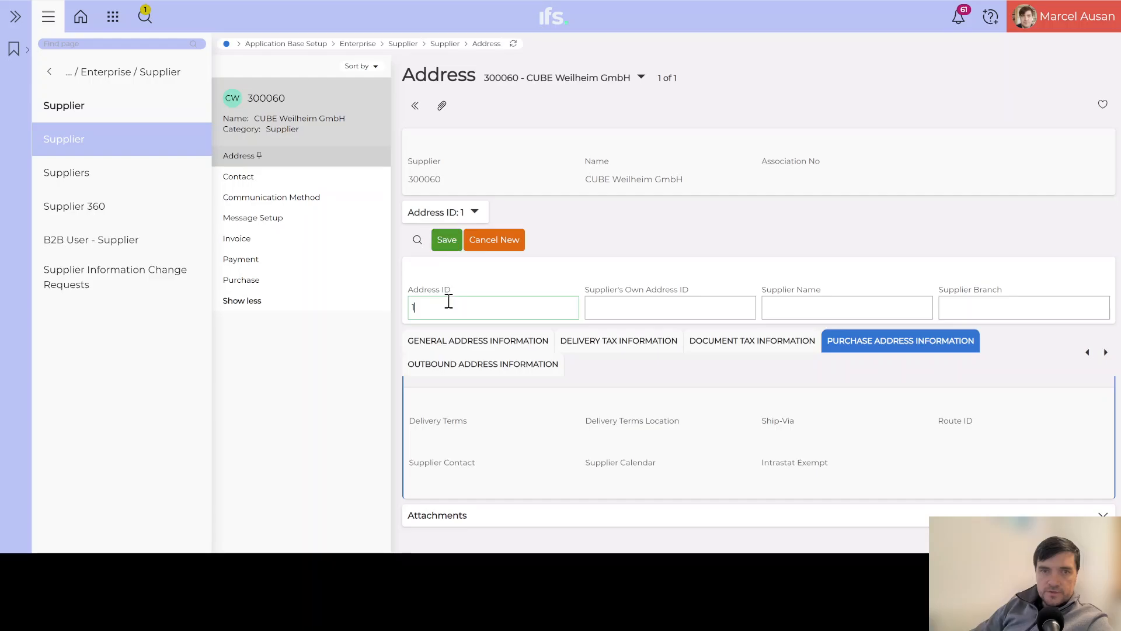
{"action": "left_click", "coordinate": [445, 343]}
Open the general address information of address 1 to edit its street and city lines.
{"action": "left_click", "coordinate": [446, 242]}
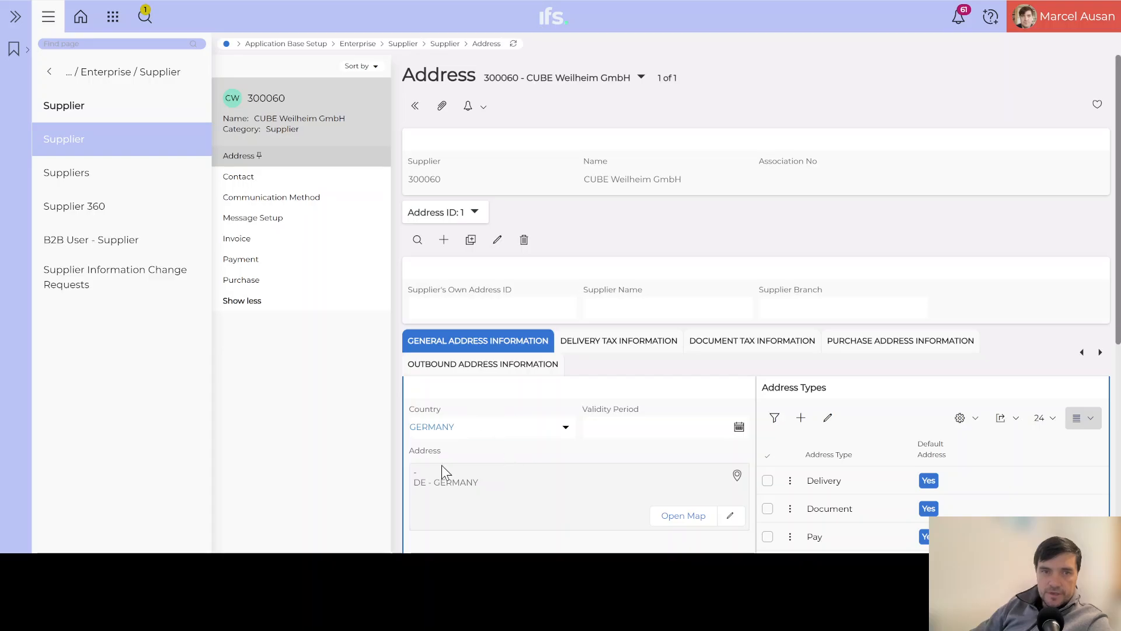
{"action": "scroll", "coordinate": [450, 482], "scroll_direction": "down", "scroll_amount": 3}
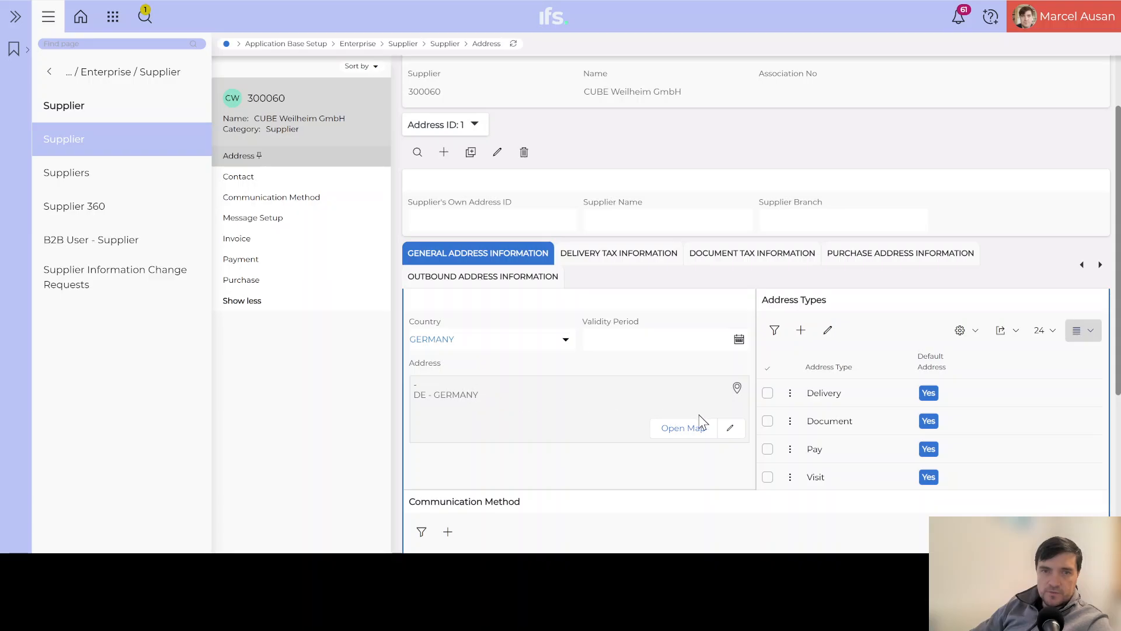
{"action": "left_click", "coordinate": [730, 428]}
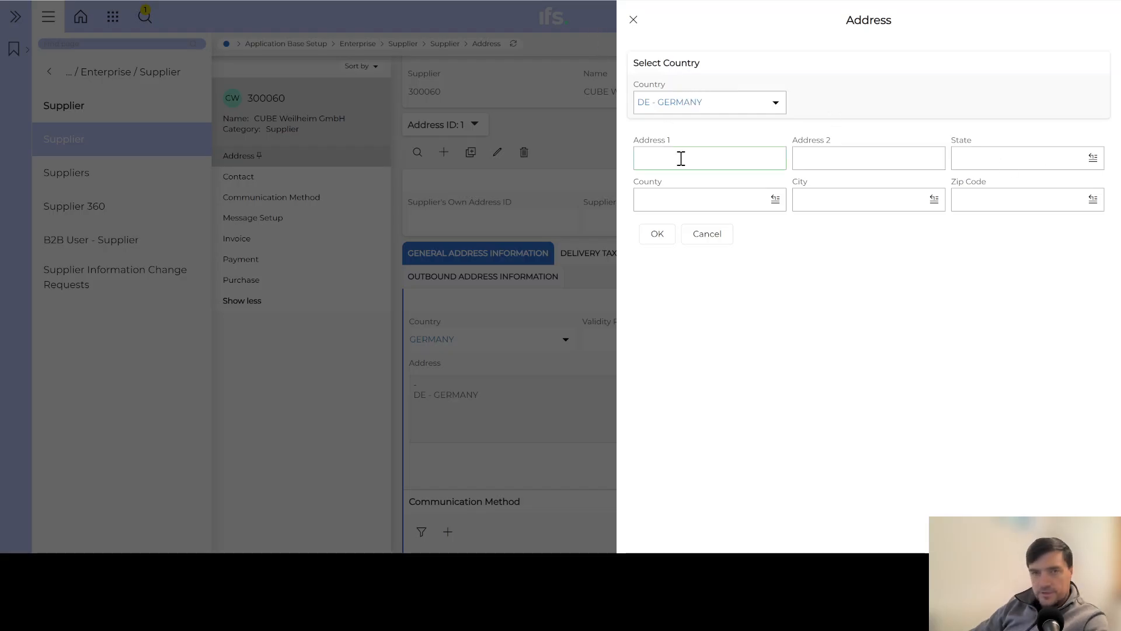
Paste the street into Address 1, move zip 82362 and city Weilheim to their fields, and confirm.
{"action": "type", "text": "Röntgenstraße 19-21, 82362 Weilheim"}
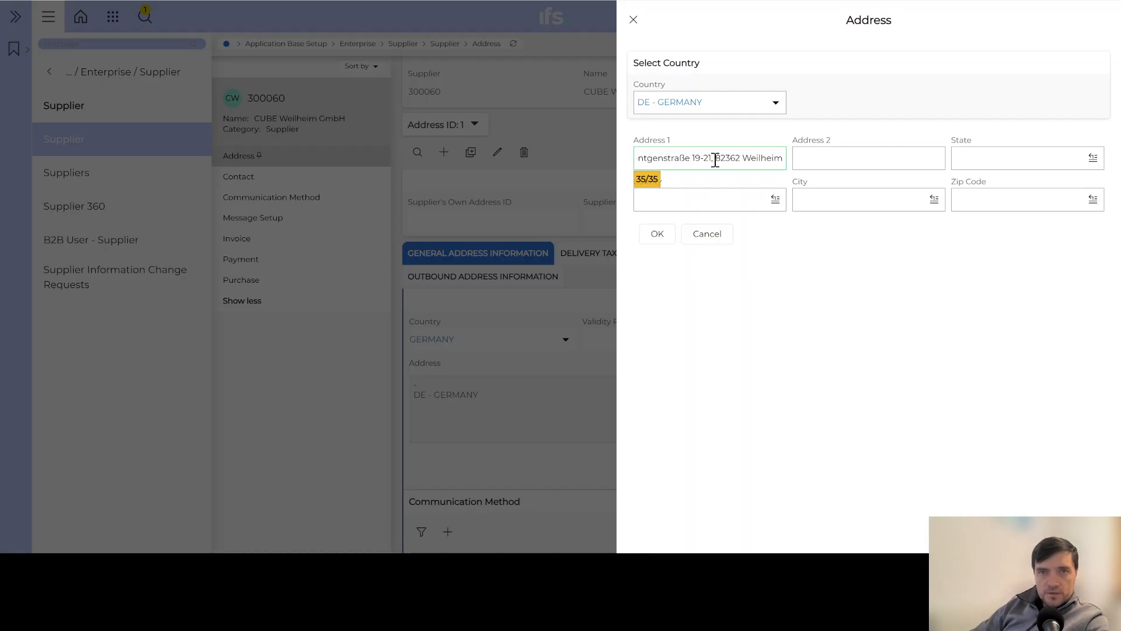
{"action": "left_click_drag", "start_coordinate": [716, 160], "coordinate": [743, 160]}
{"action": "key", "text": "ctrl+c"}
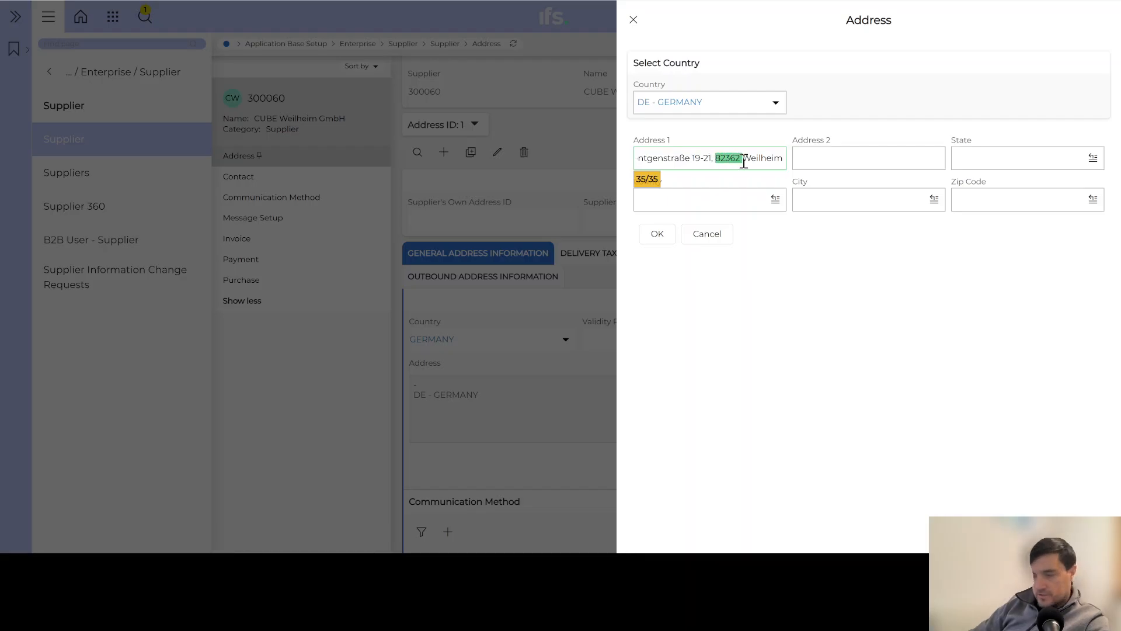
{"action": "key", "text": "BackSpace"}
{"action": "left_click", "coordinate": [862, 199]}
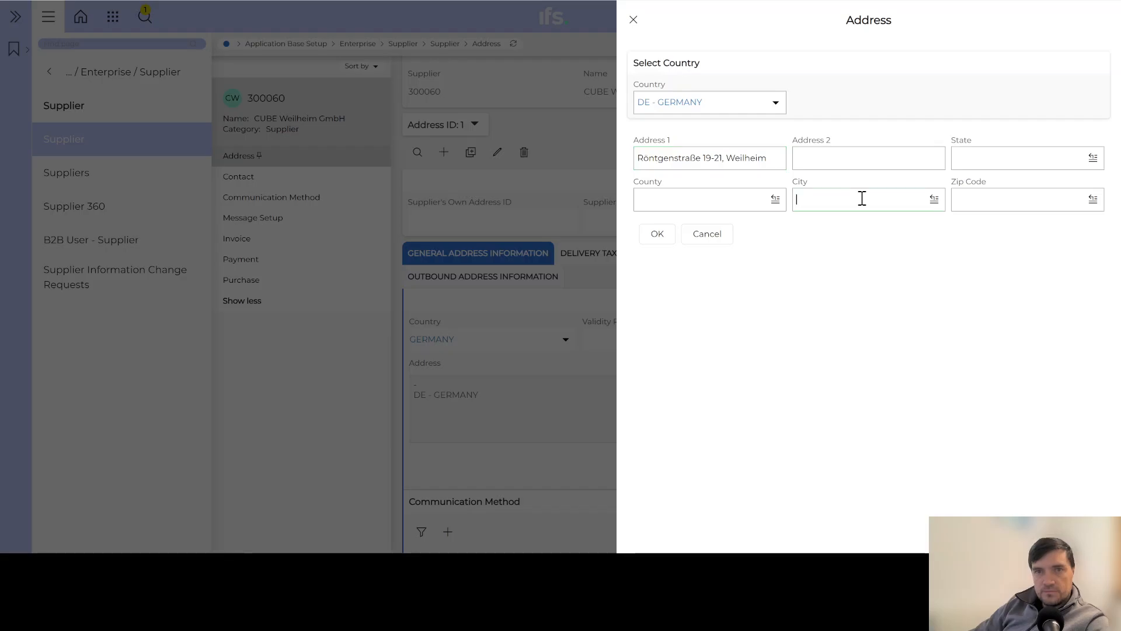
{"action": "key", "text": "ctrl+v"}
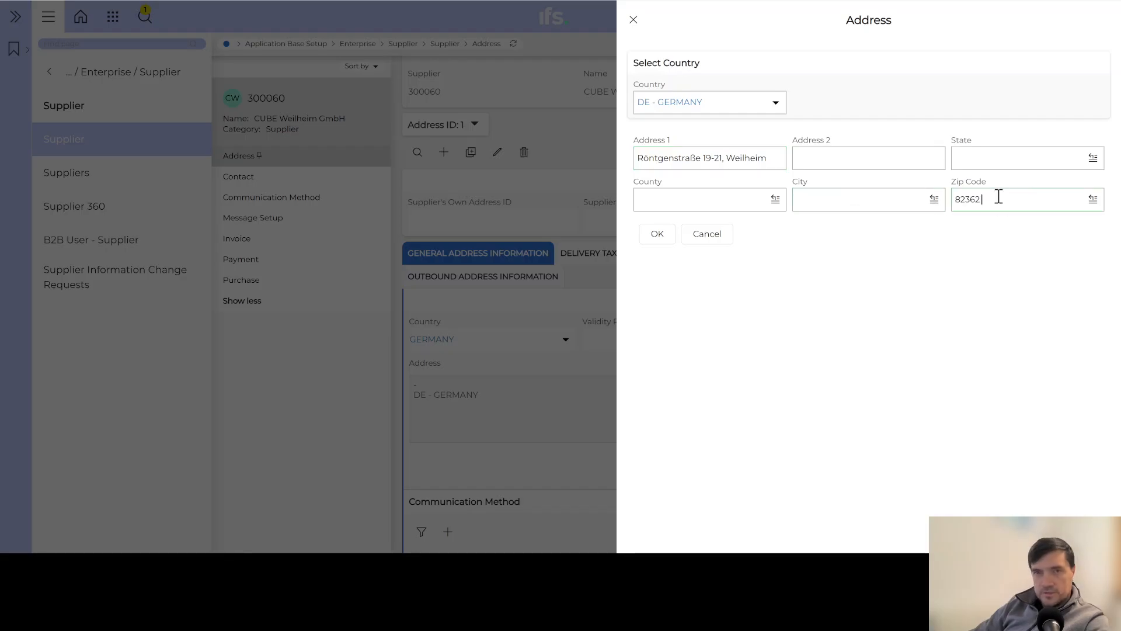
{"action": "double_click", "coordinate": [749, 158]}
{"action": "key", "text": "ctrl+c"}
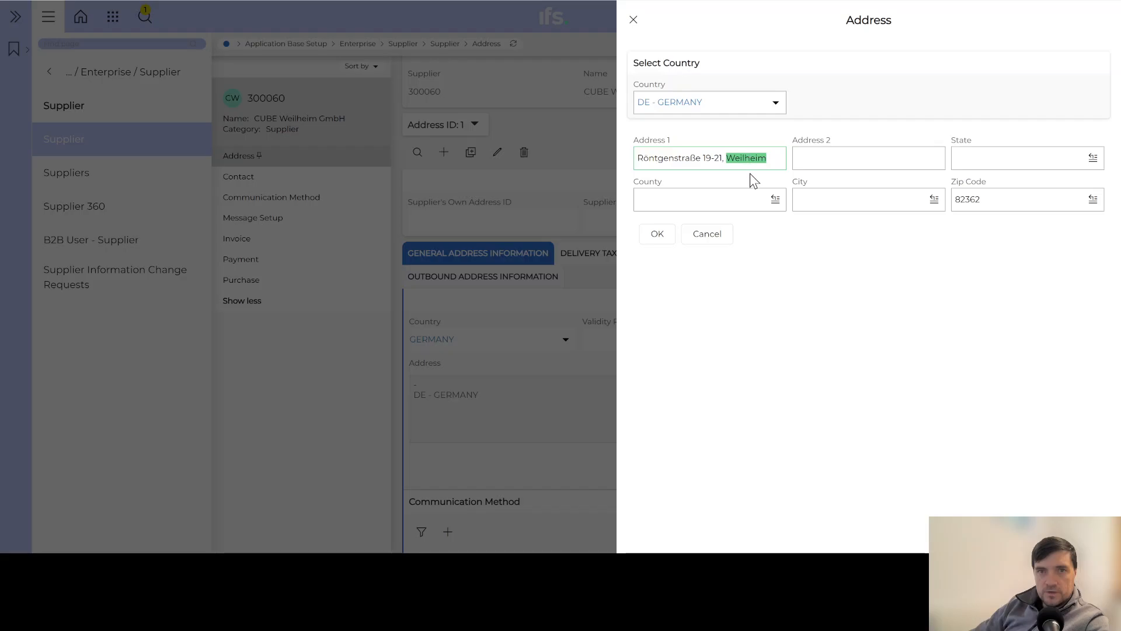
{"action": "left_click", "coordinate": [831, 198]}
{"action": "key", "text": "ctrl+v"}
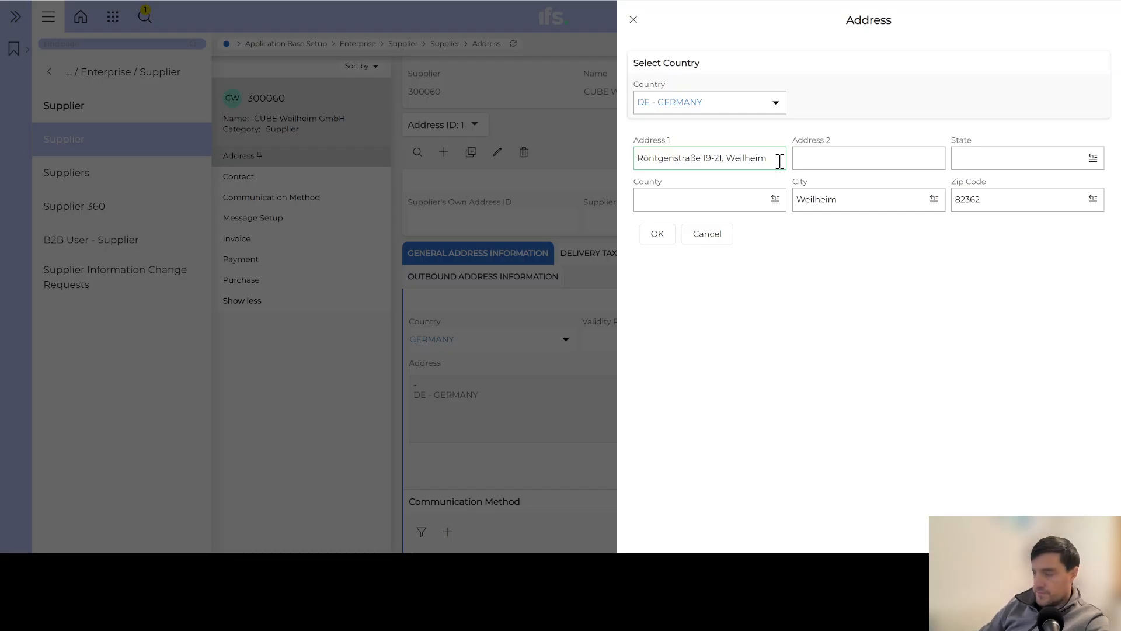
{"action": "key", "text": "BackSpace"}
{"action": "key", "text": "BackSpace"}
{"action": "key", "text": "BackSpace"}
{"action": "key", "text": "BackSpace"}
{"action": "key", "text": "BackSpace"}
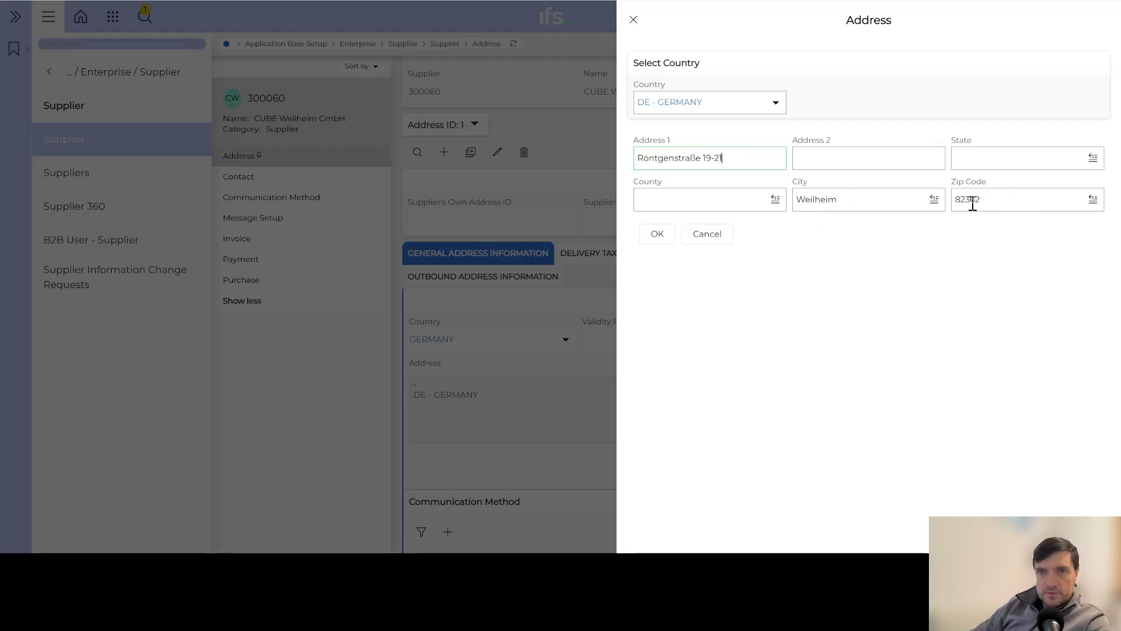
{"action": "left_click", "coordinate": [657, 234]}
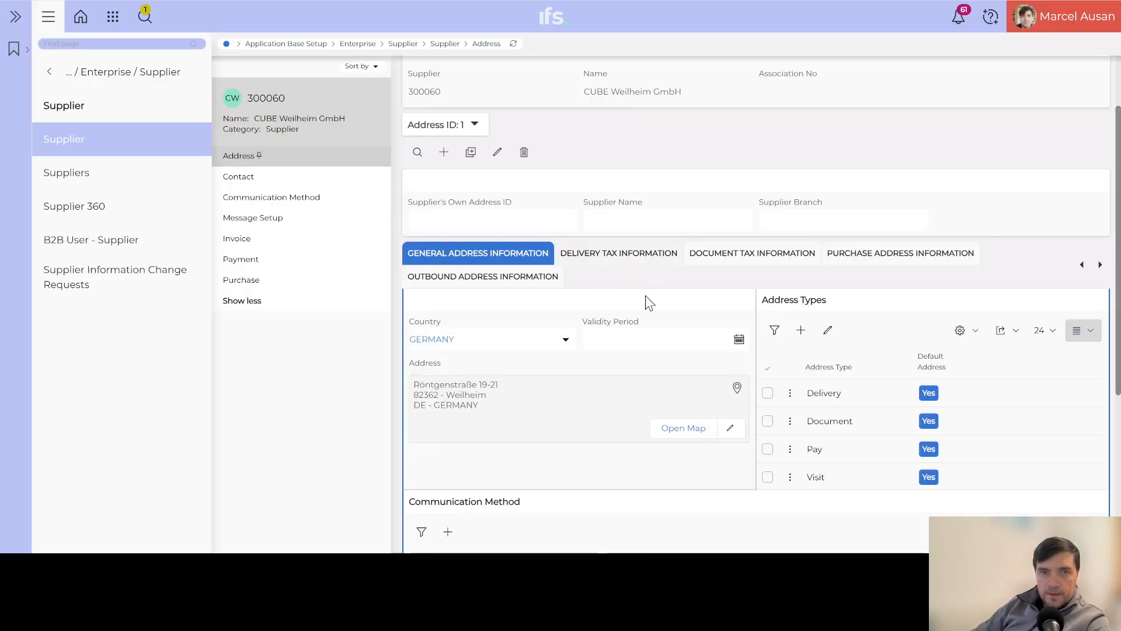
{"action": "left_click", "coordinate": [682, 428]}
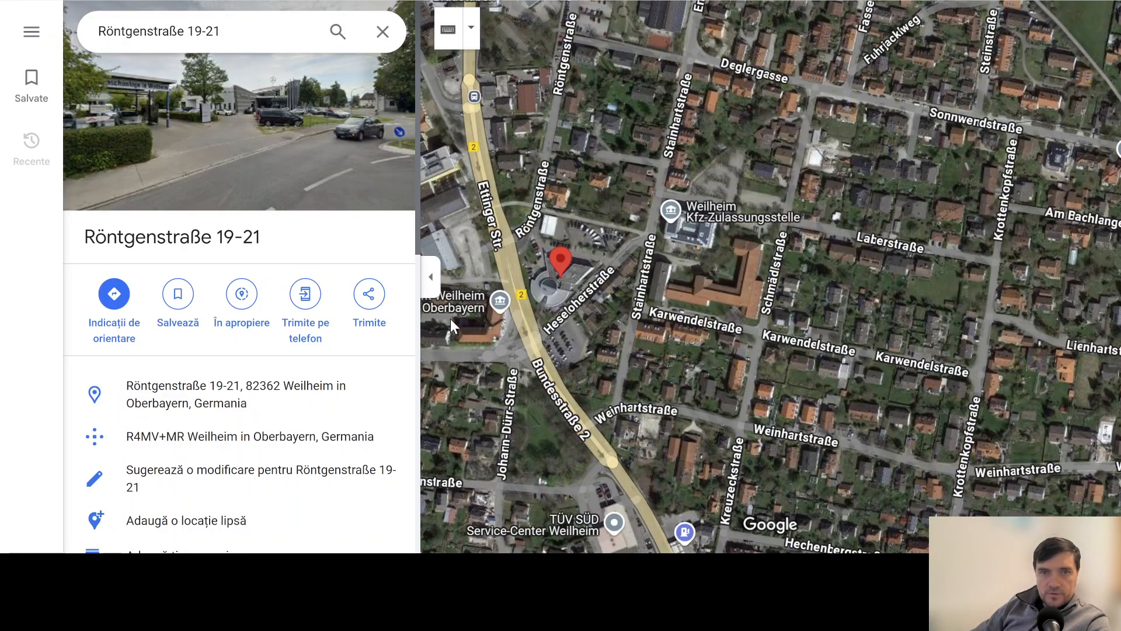
{"action": "scroll", "coordinate": [575, 292], "scroll_direction": "up", "scroll_amount": 2}
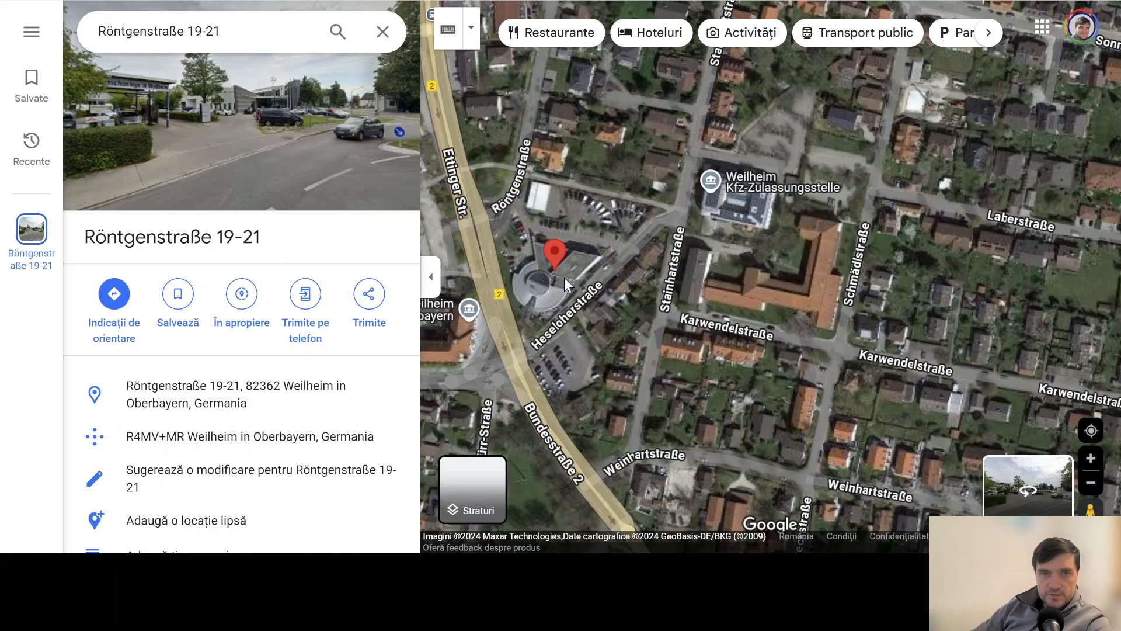
{"action": "left_click_drag", "start_coordinate": [552, 286], "coordinate": [612, 289]}
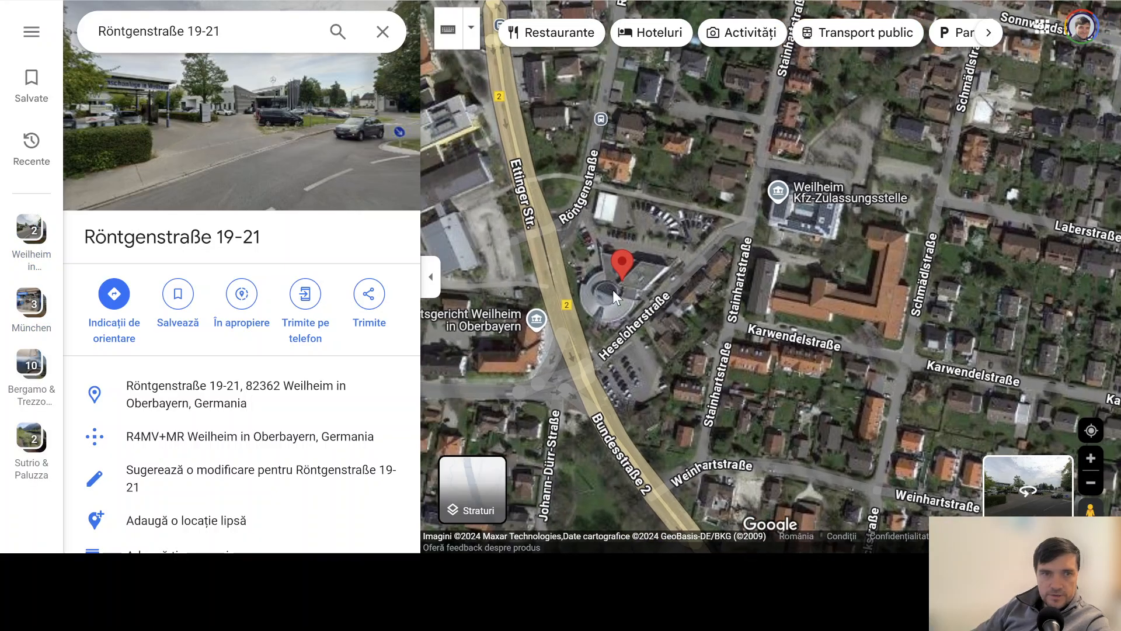
{"action": "scroll", "coordinate": [321, 350], "scroll_direction": "down", "scroll_amount": 8}
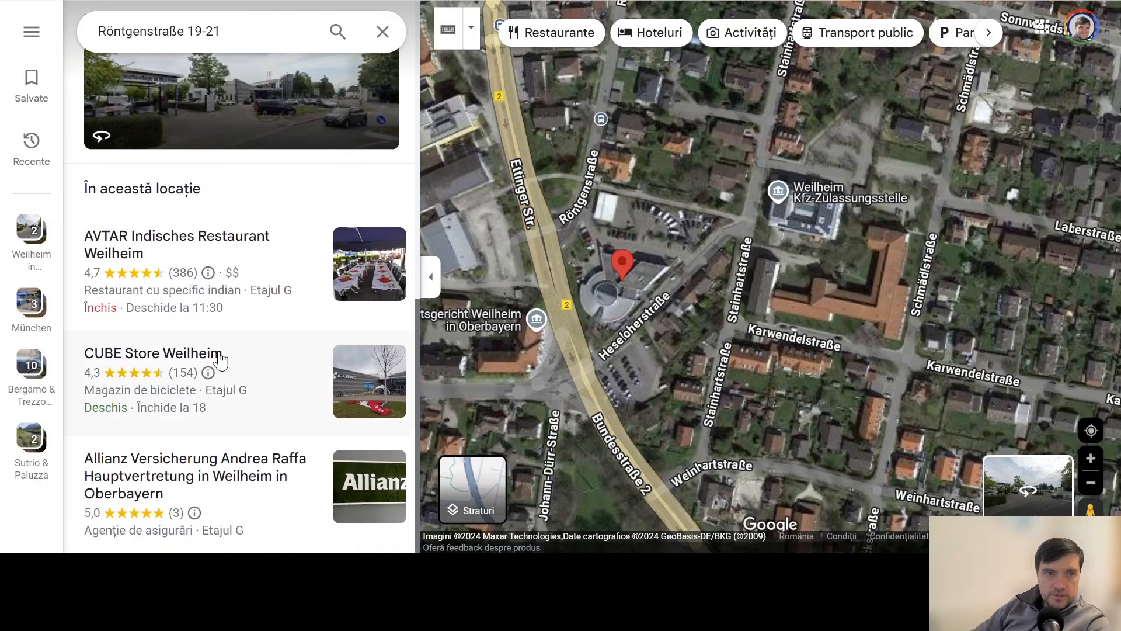
{"action": "left_click", "coordinate": [142, 357]}
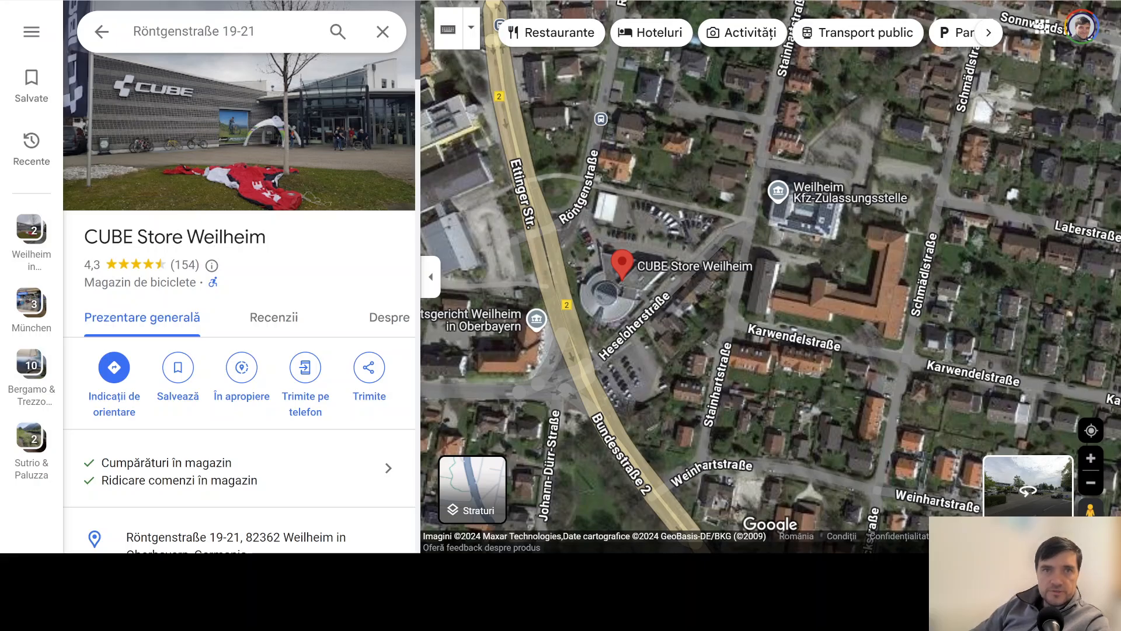
{"action": "key", "text": "ctrl+shift+Tab"}
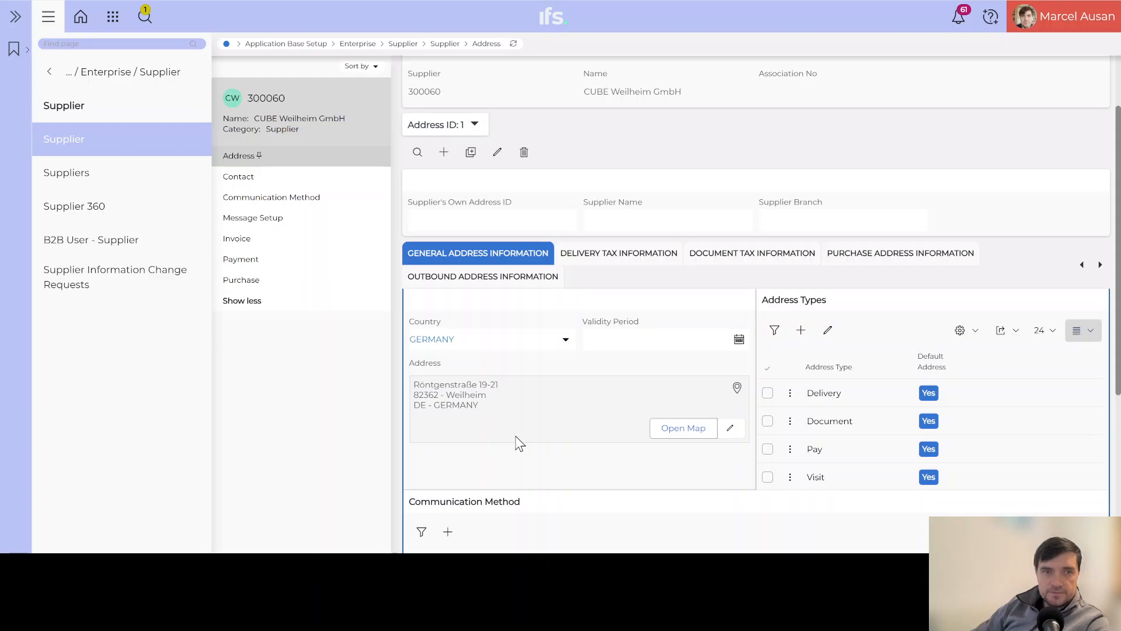
Start adding a supplier contact and select supplier address 1 for it.
{"action": "left_click", "coordinate": [245, 181]}
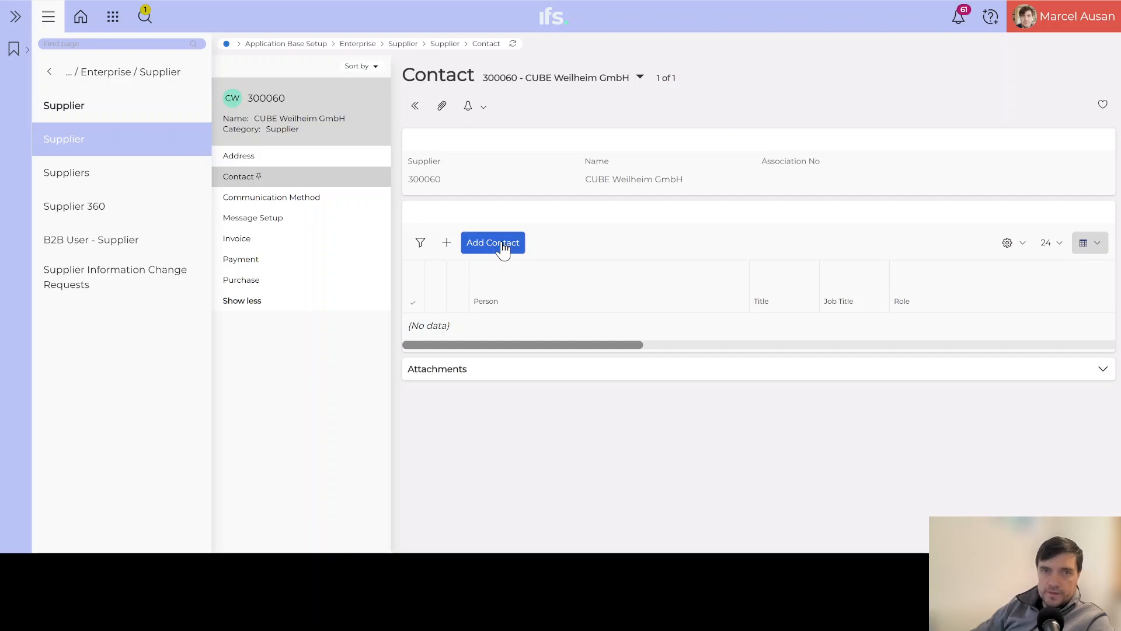
{"action": "left_click", "coordinate": [501, 242]}
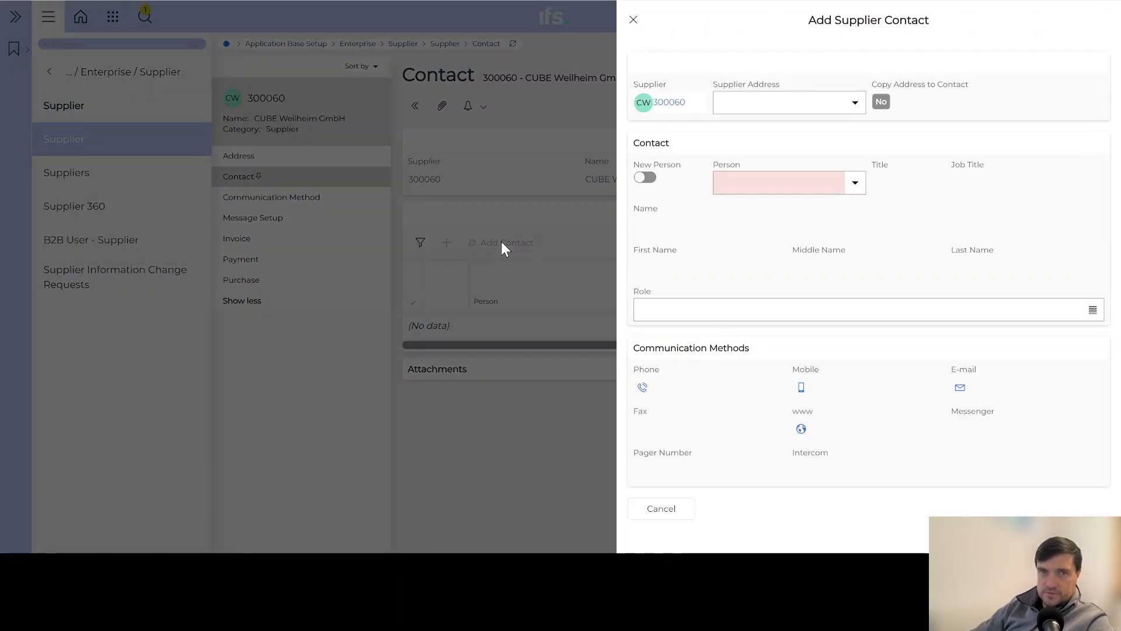
{"action": "left_click", "coordinate": [856, 103]}
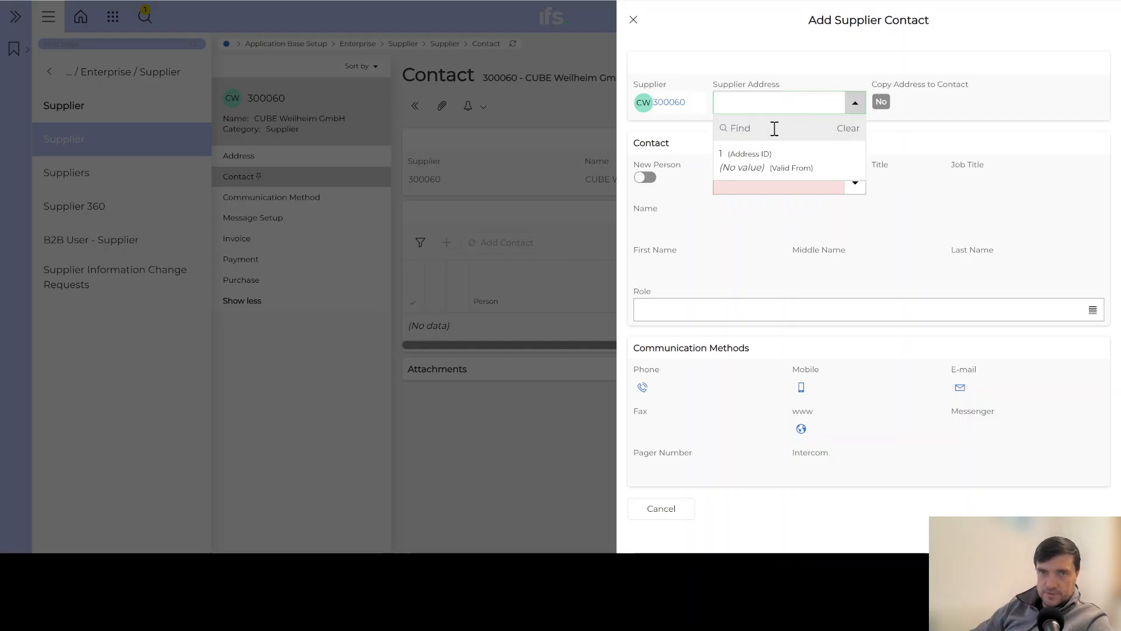
{"action": "left_click", "coordinate": [768, 166]}
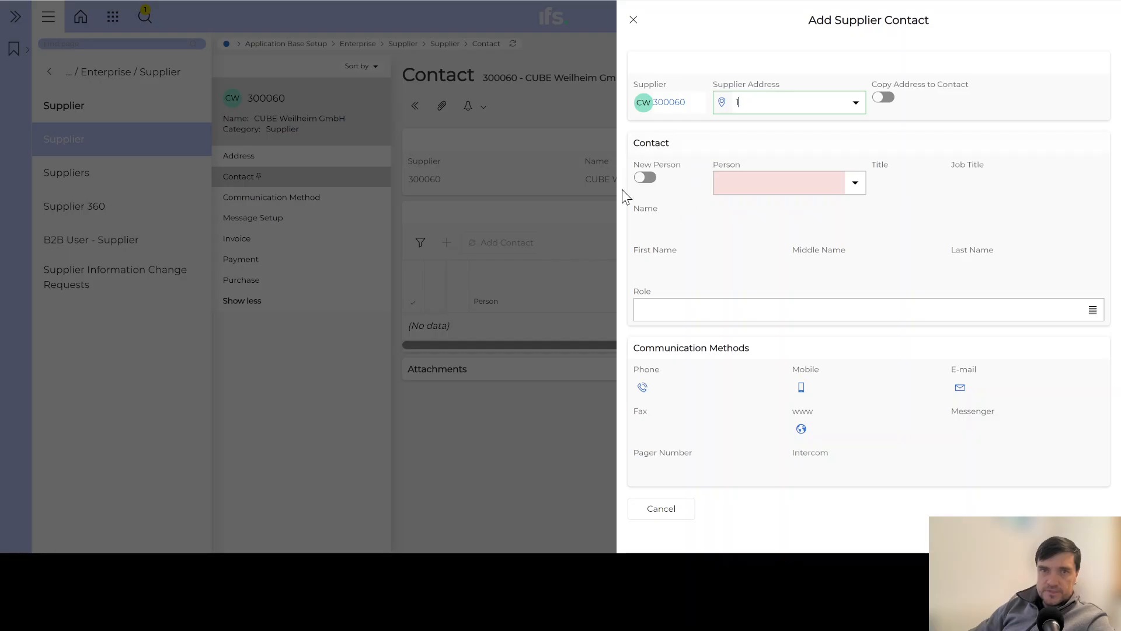
Add a new-person contact with first and last name, Sr Sales Specialist role and e-mail address.
{"action": "left_click", "coordinate": [652, 185]}
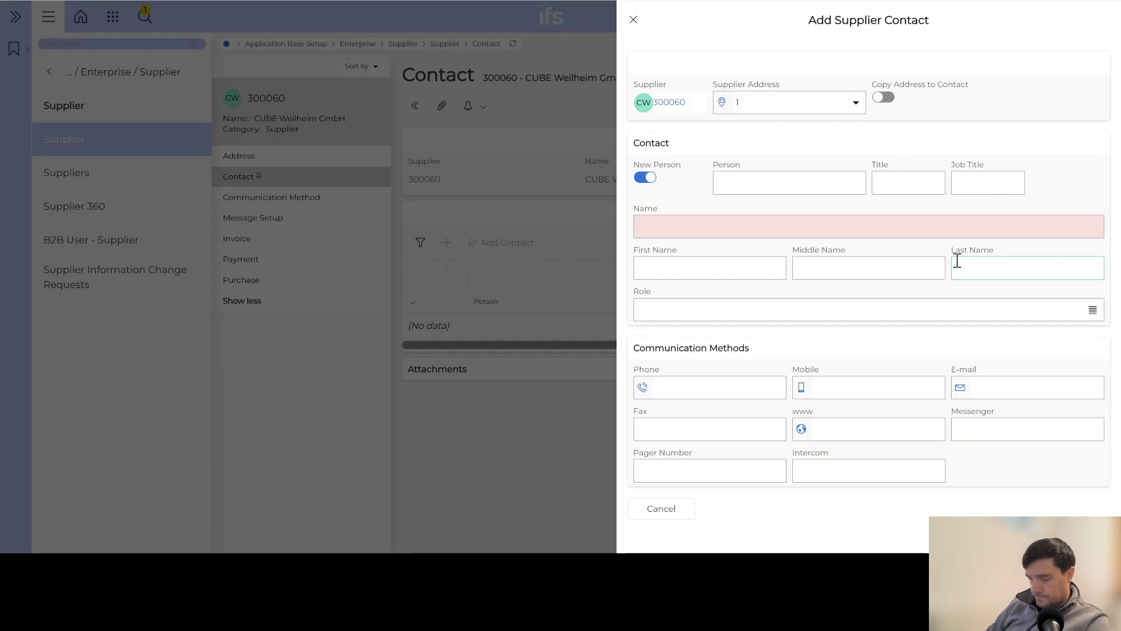
{"action": "type", "text": "d"}
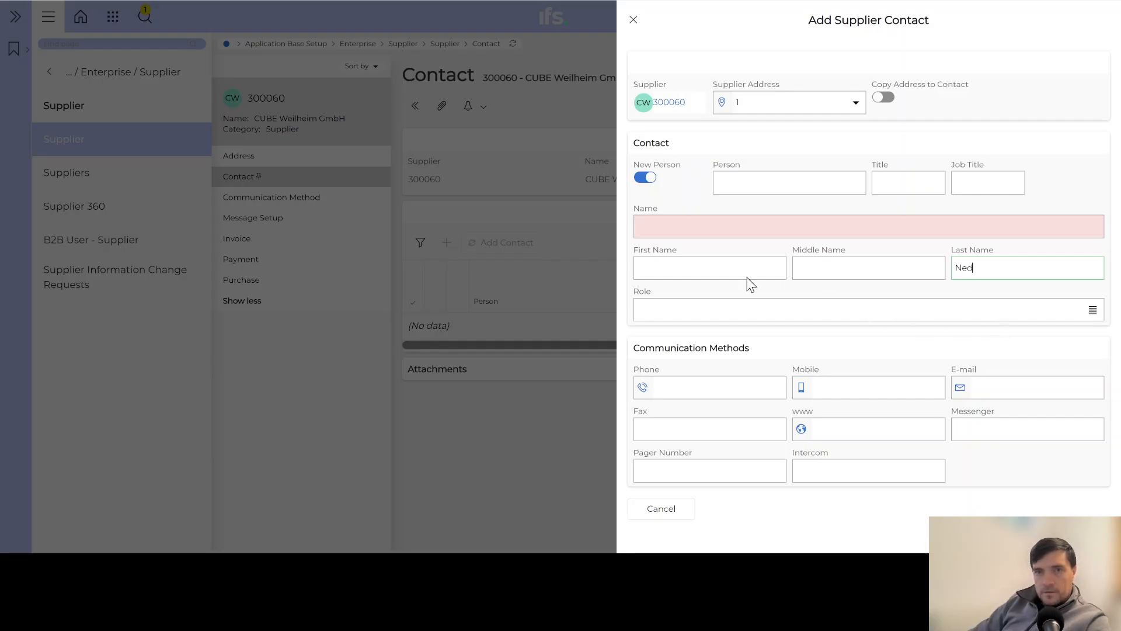
{"action": "left_click", "coordinate": [675, 269]}
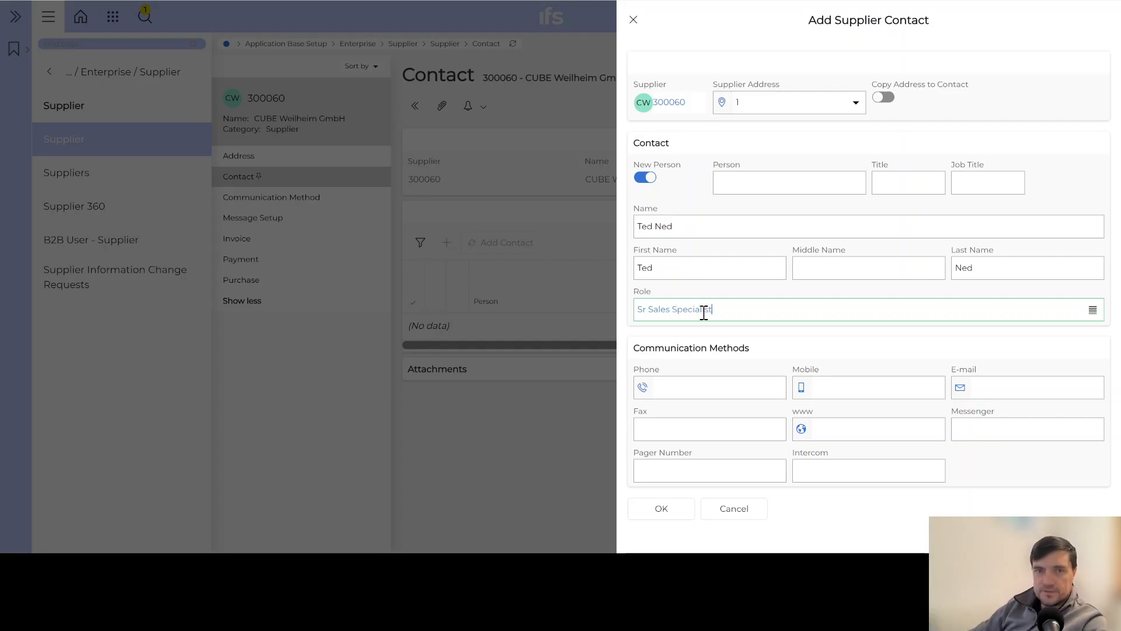
{"action": "left_click", "coordinate": [989, 386]}
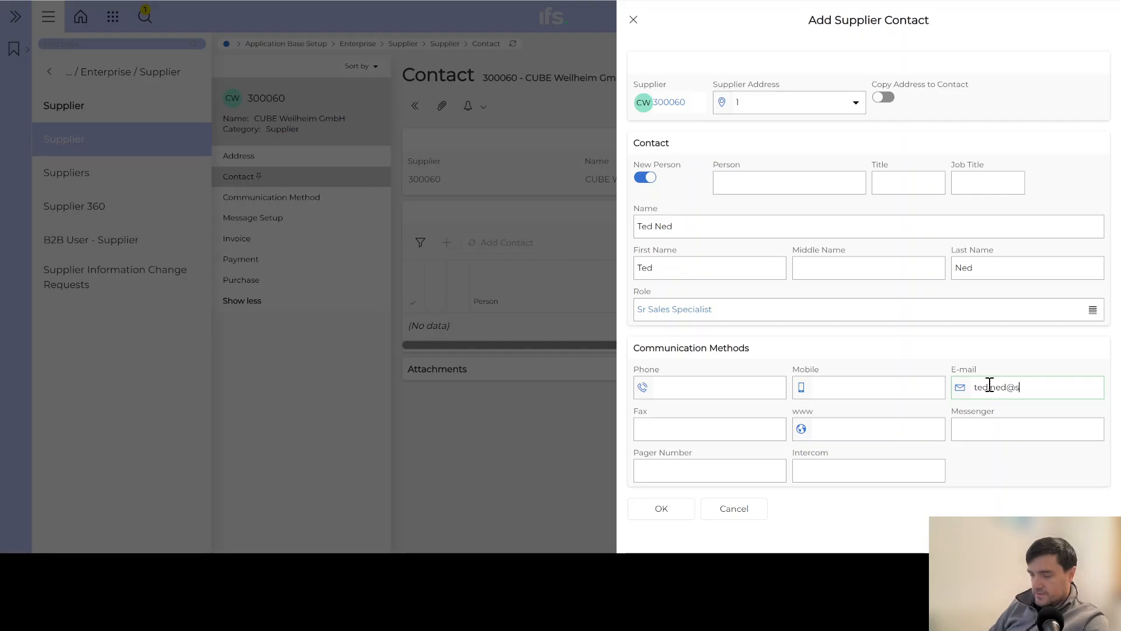
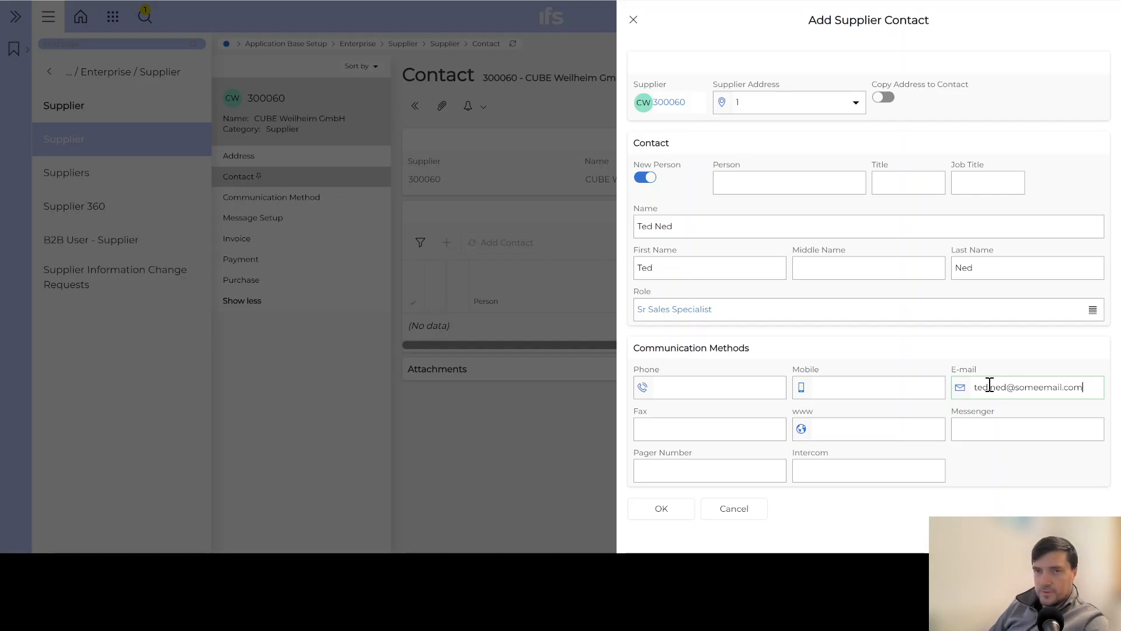
{"action": "left_click", "coordinate": [989, 387]}
{"action": "type", "text": "."}
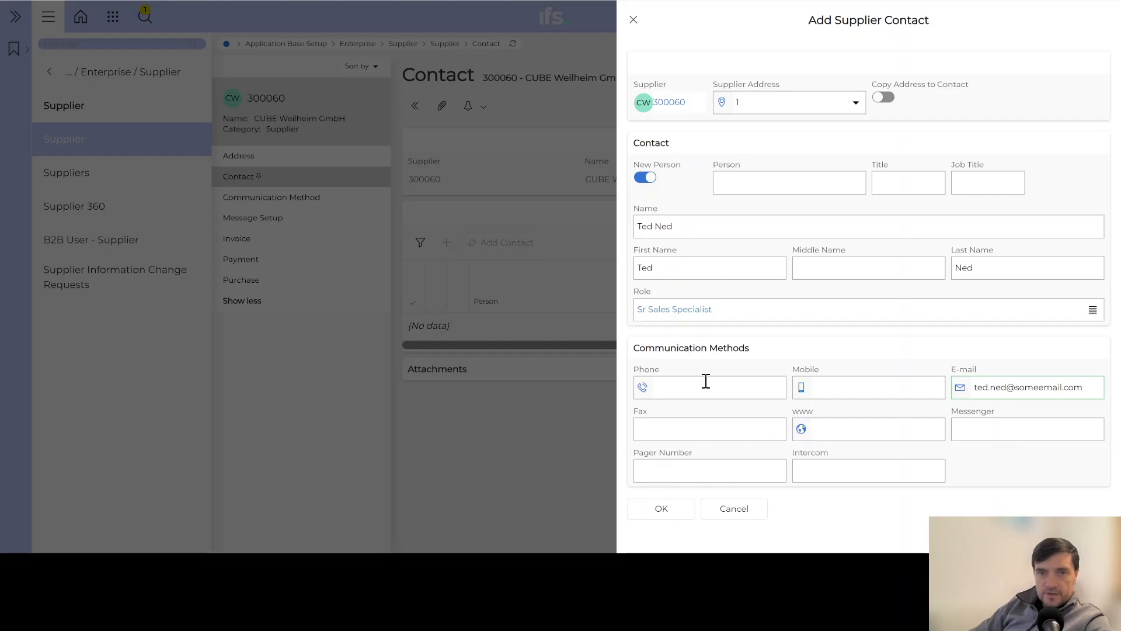
{"action": "left_click", "coordinate": [670, 508]}
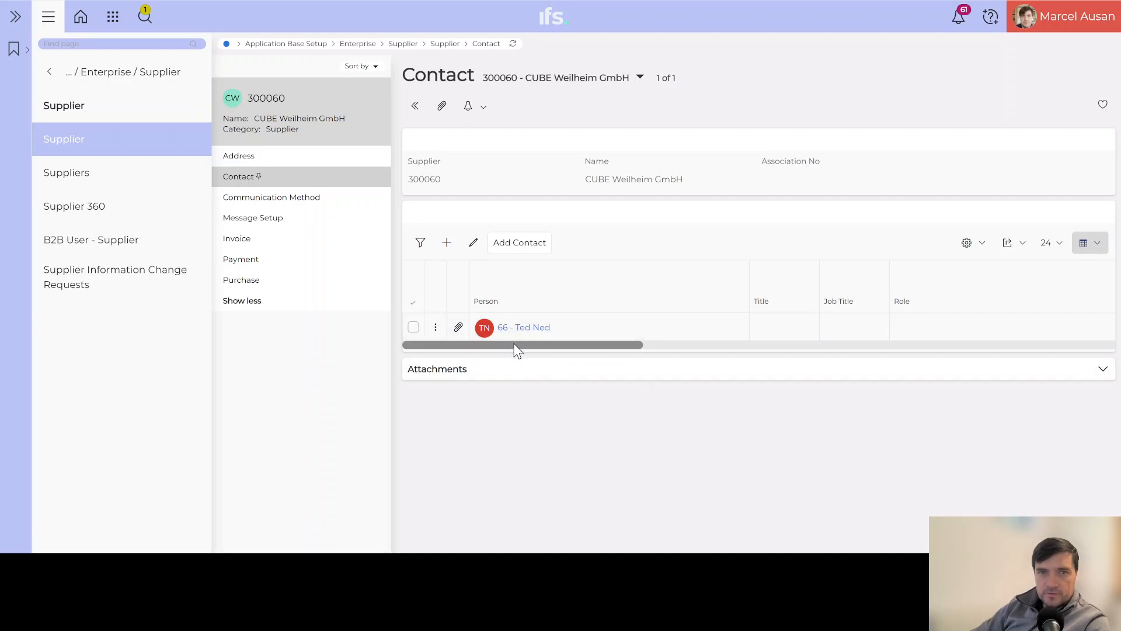
Scroll the contact grid sideways and open the supplier's empty Communication Method page.
{"action": "left_click_drag", "start_coordinate": [516, 345], "coordinate": [393, 353]}
{"action": "left_click", "coordinate": [273, 200]}
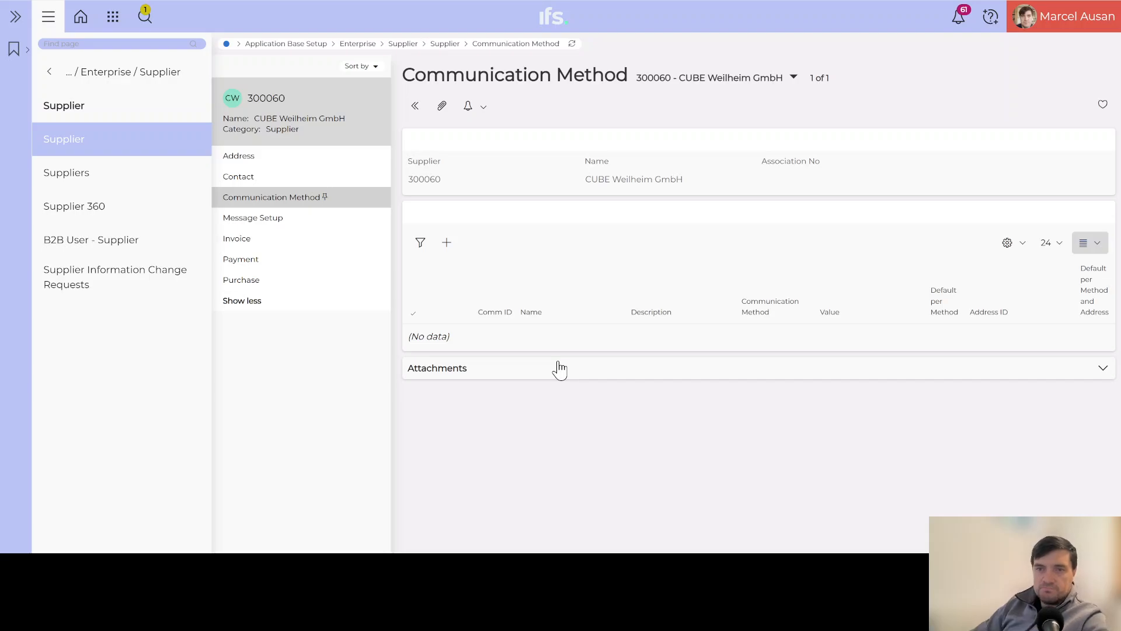
Add communication method INVOICES, 'AP Invoices', as E-Mail with the payables address for address ID 1.
{"action": "left_click", "coordinate": [444, 250]}
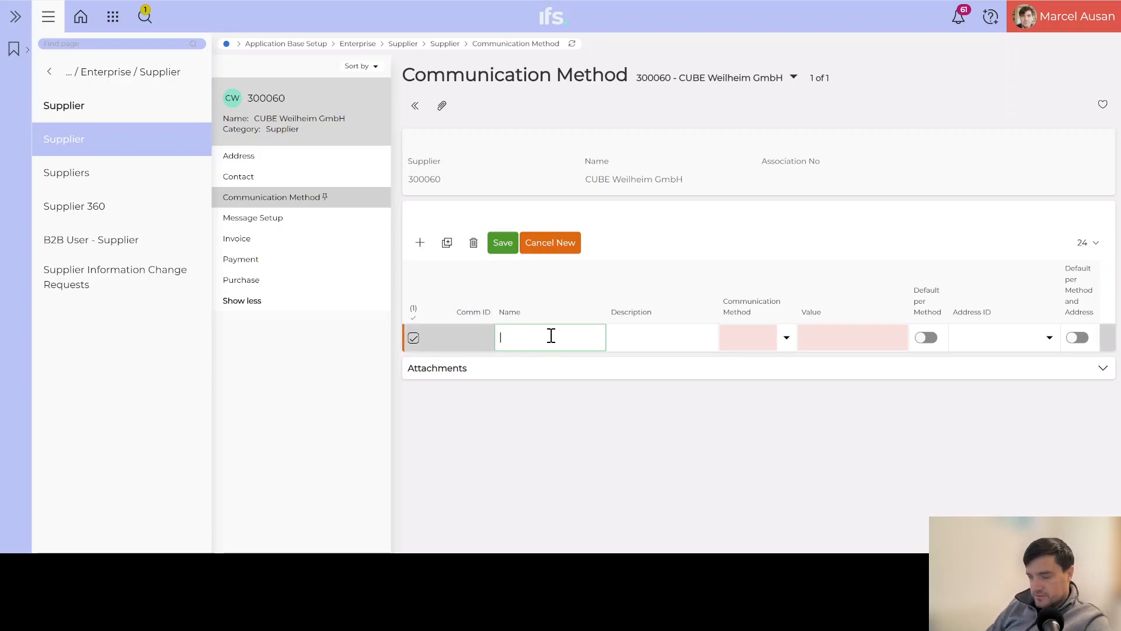
{"action": "type", "text": "INVOICES"}
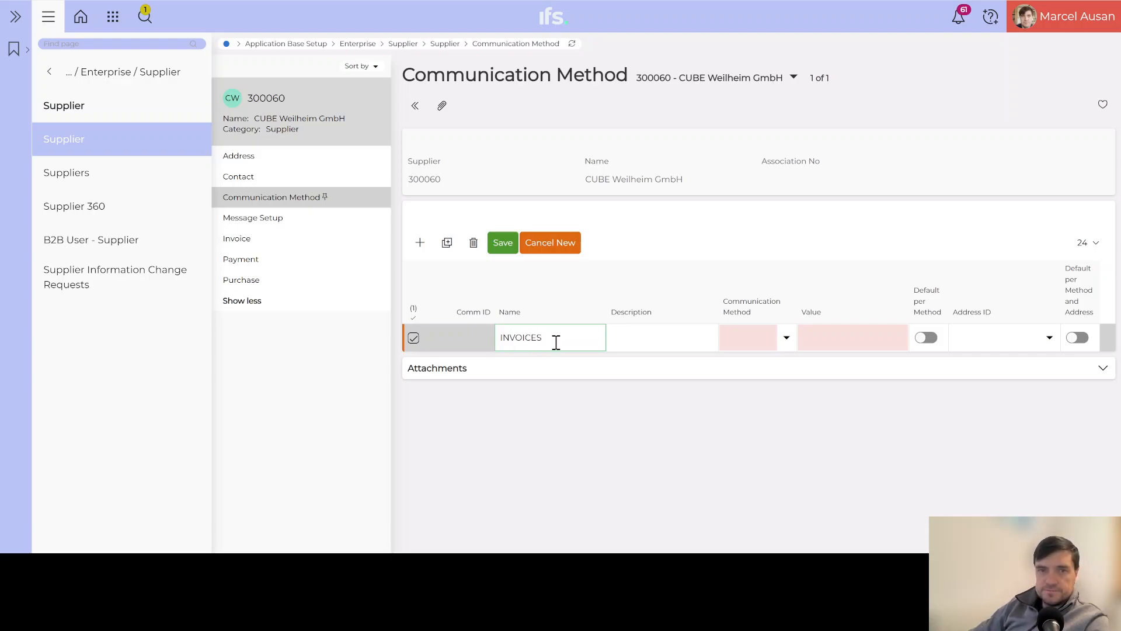
{"action": "left_click", "coordinate": [645, 335]}
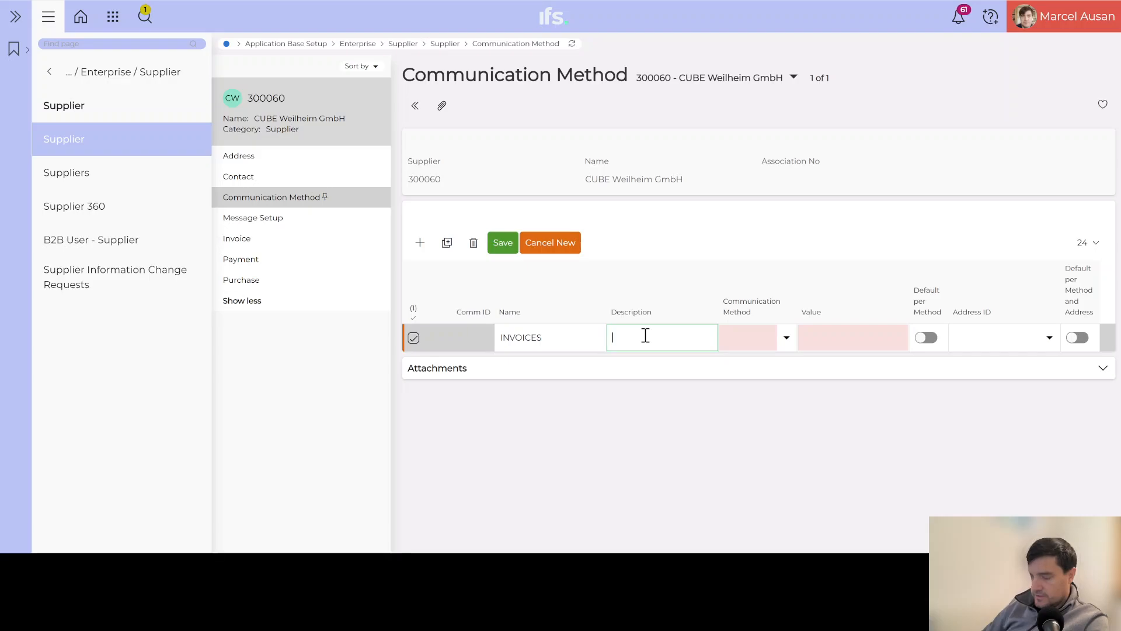
{"action": "type", "text": "AP Invoices"}
{"action": "left_click", "coordinate": [785, 338]}
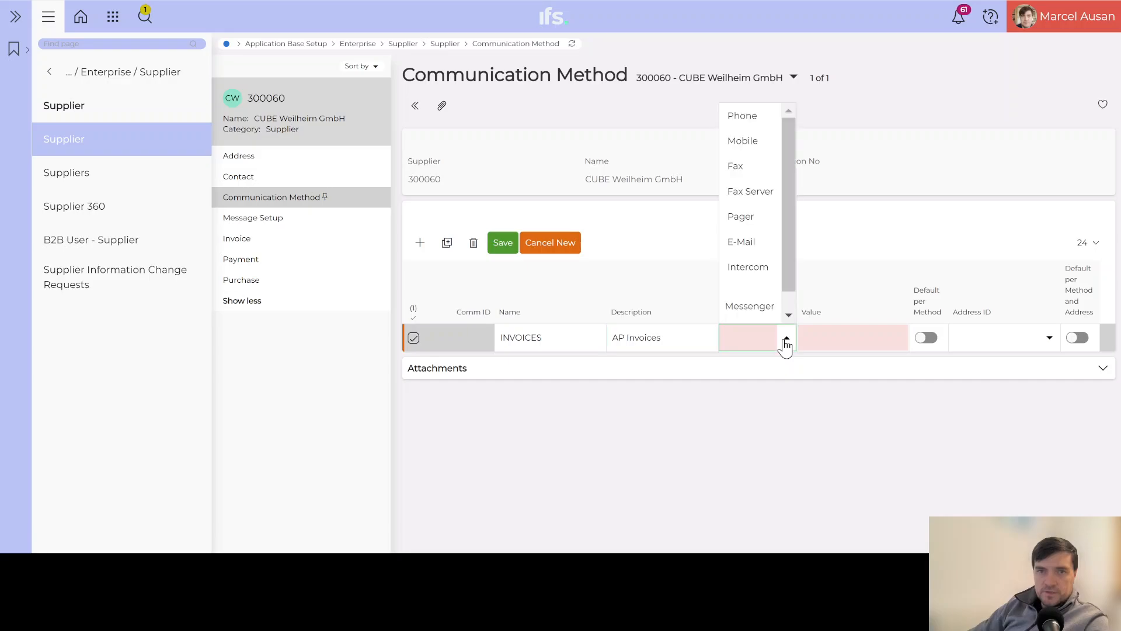
{"action": "left_click", "coordinate": [742, 241]}
{"action": "left_click", "coordinate": [835, 339]}
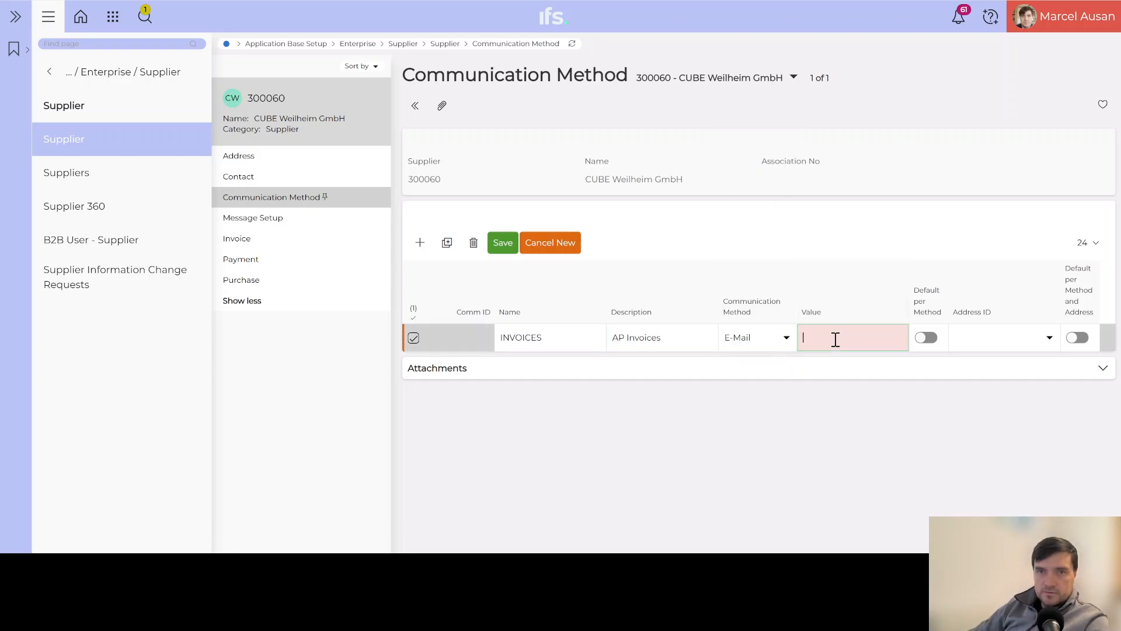
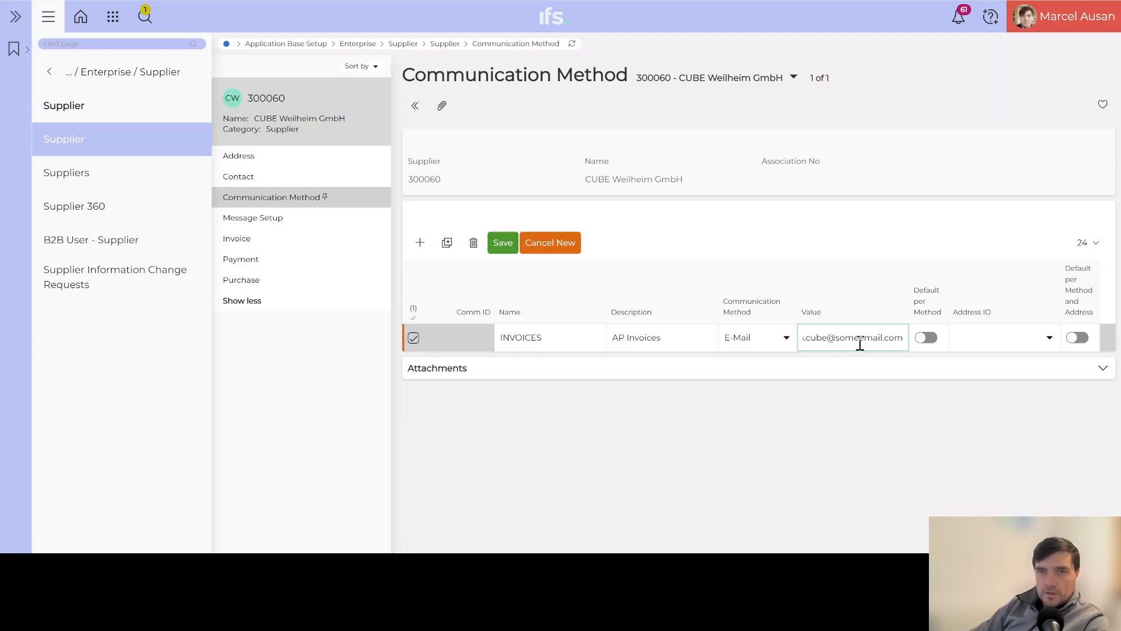
{"action": "left_click", "coordinate": [1049, 343]}
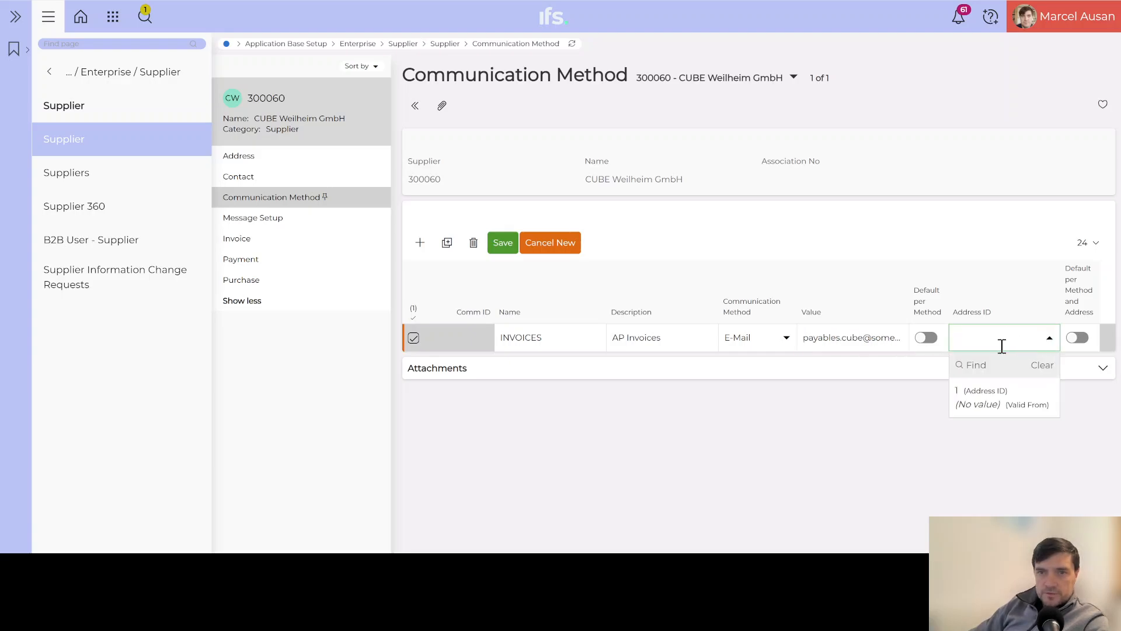
{"action": "left_click", "coordinate": [987, 401]}
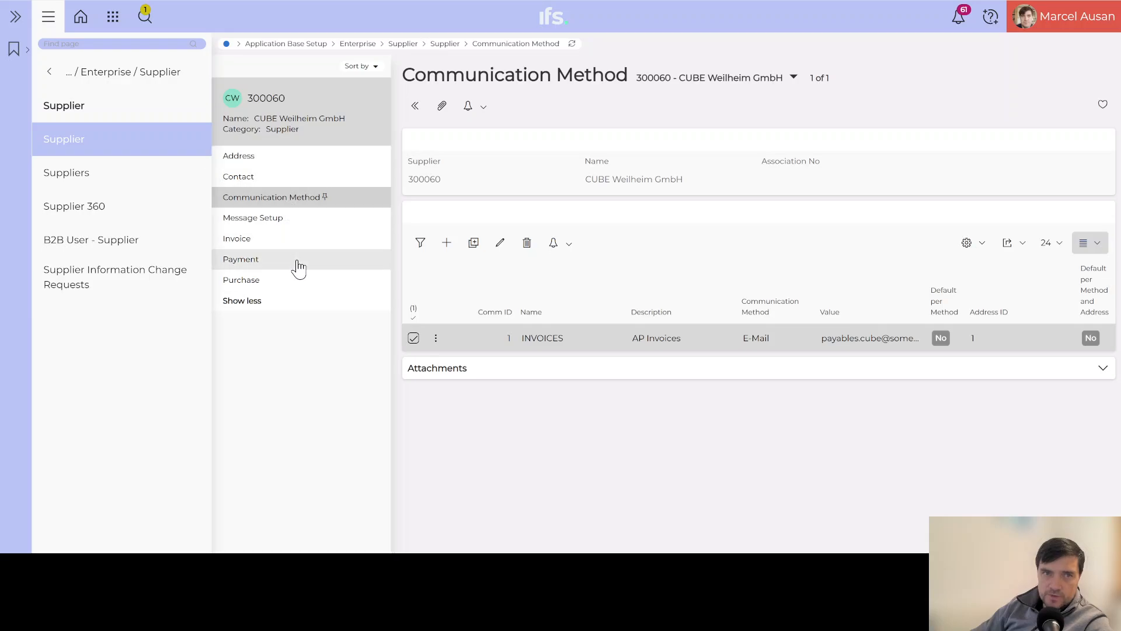
Go through Message Setup to the supplier's blank Invoice page.
{"action": "left_click", "coordinate": [262, 222]}
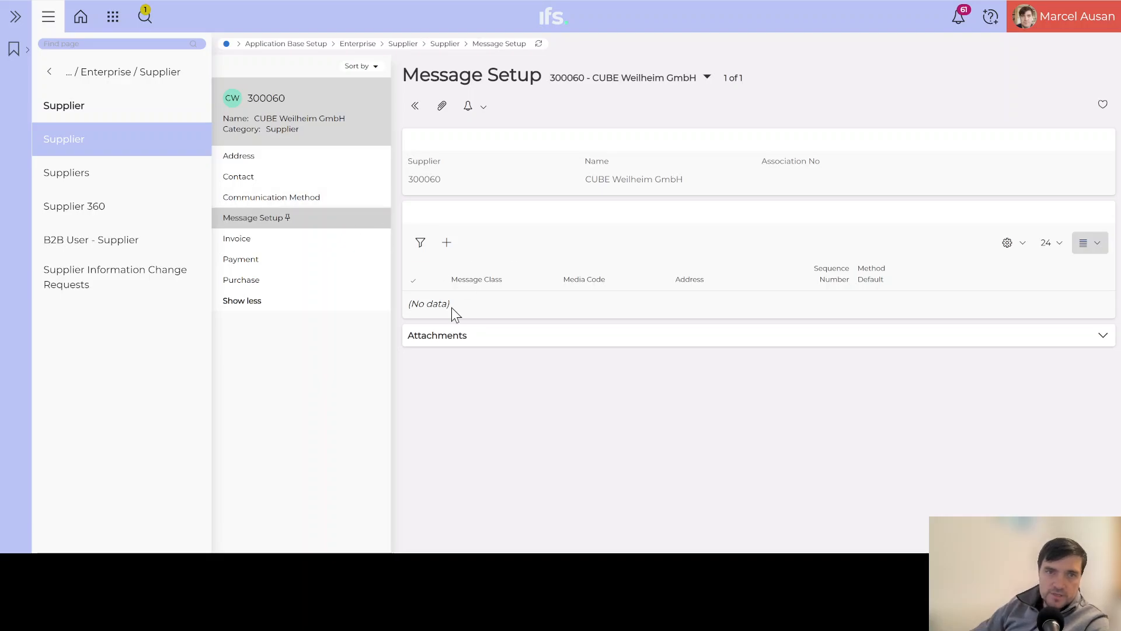
{"action": "left_click", "coordinate": [267, 242]}
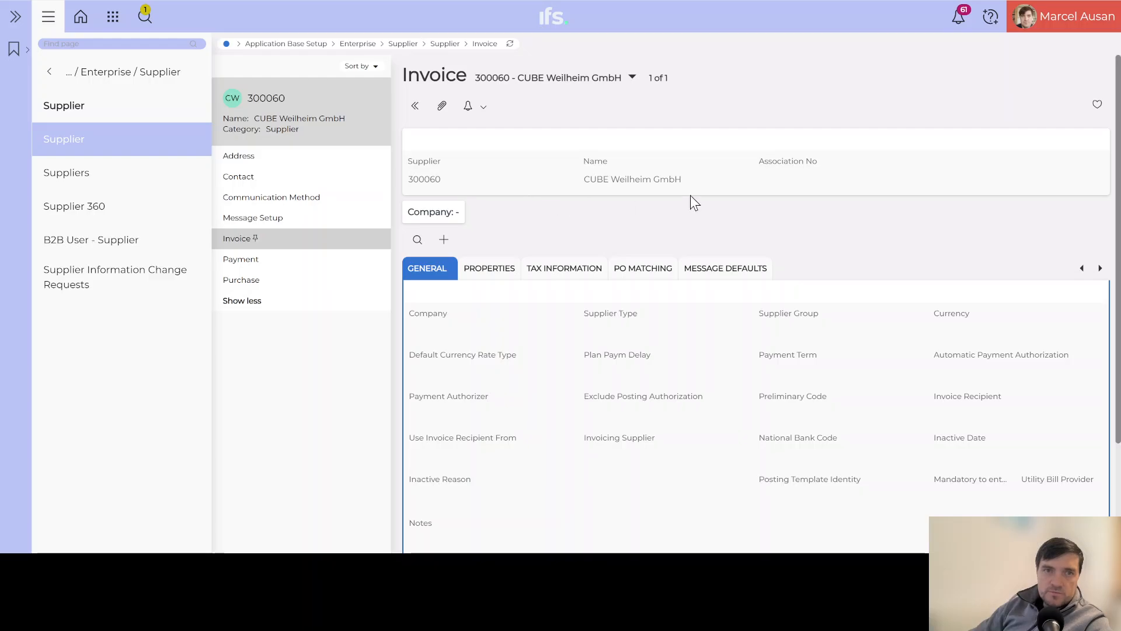
Create a DE01 invoice record with supplier type External, group 003 - GmbH, payment term 30 Days Net, and save it.
{"action": "left_click", "coordinate": [444, 241]}
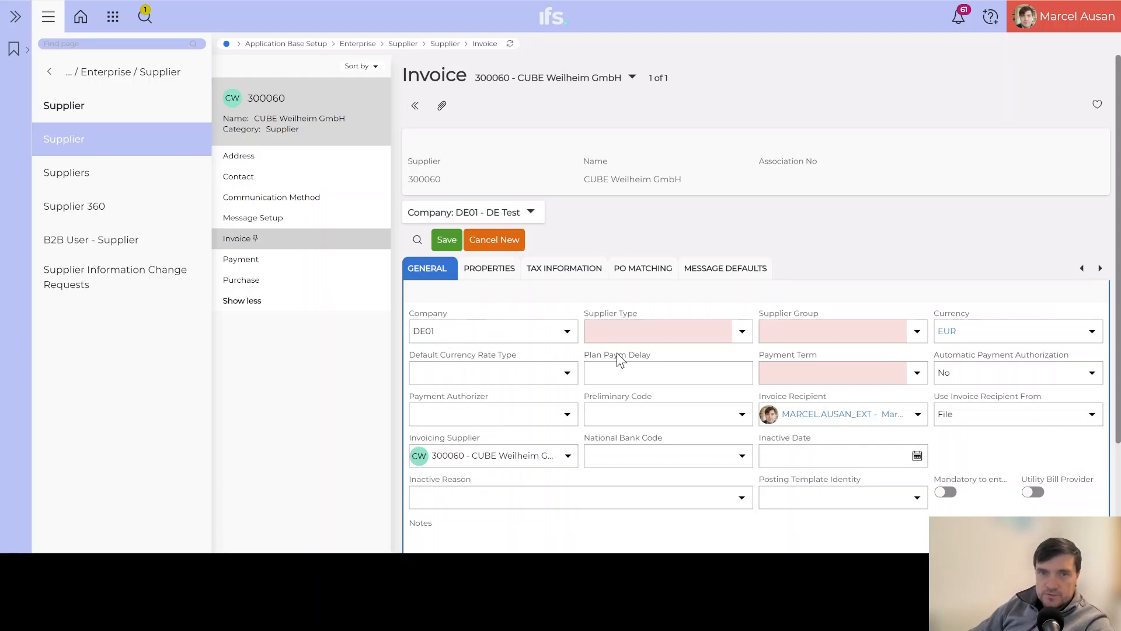
{"action": "left_click", "coordinate": [742, 331]}
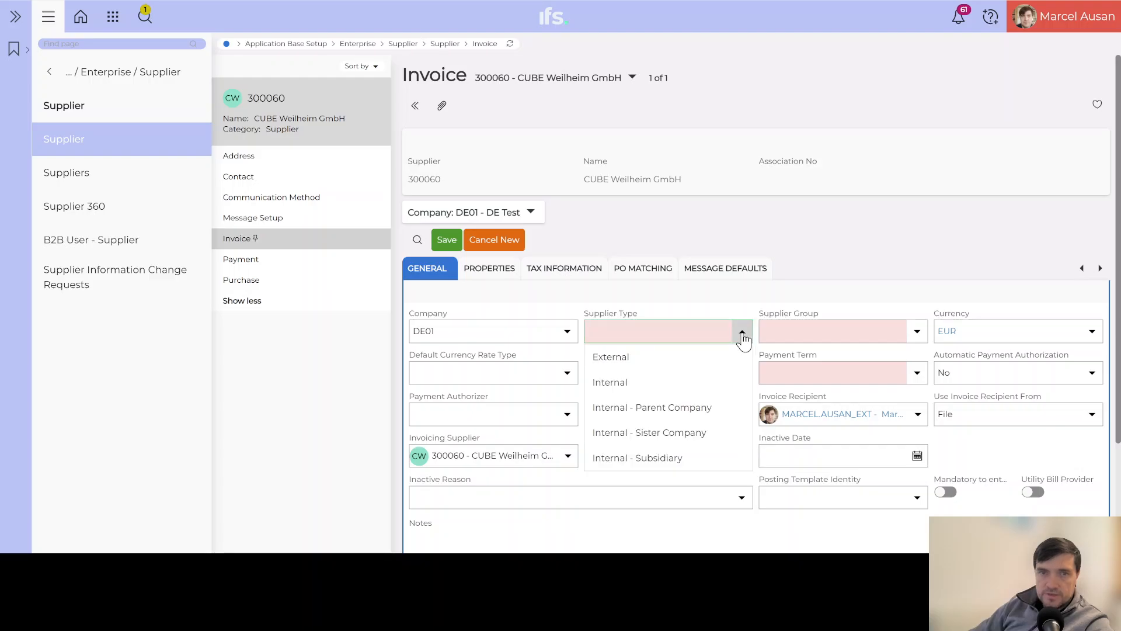
{"action": "left_click", "coordinate": [618, 353]}
{"action": "left_click", "coordinate": [916, 331]}
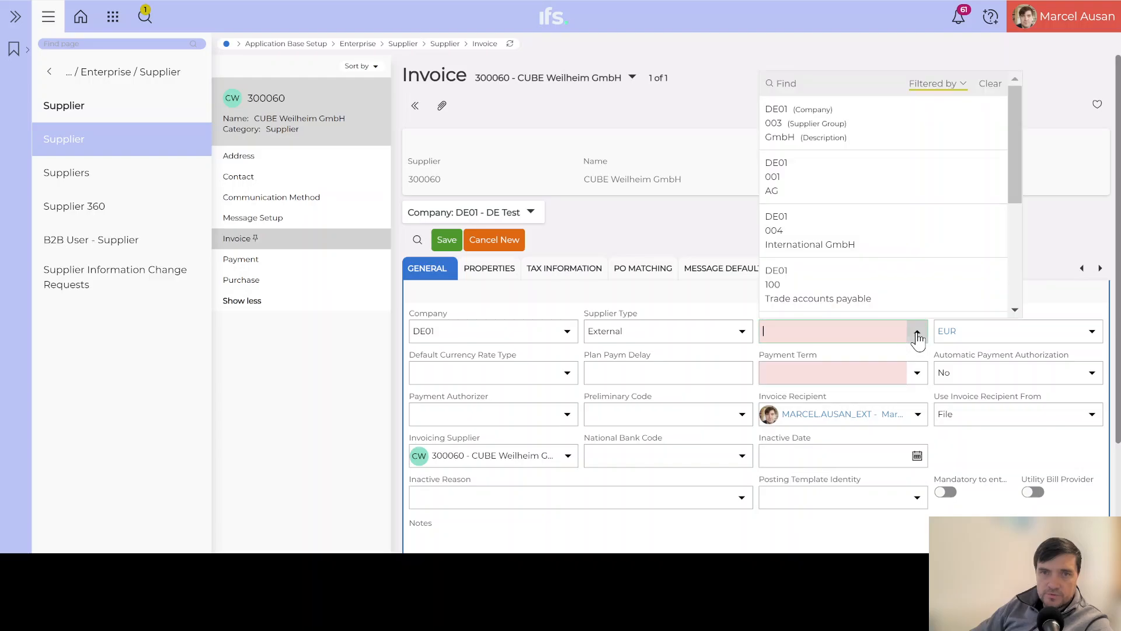
{"action": "left_click", "coordinate": [846, 125]}
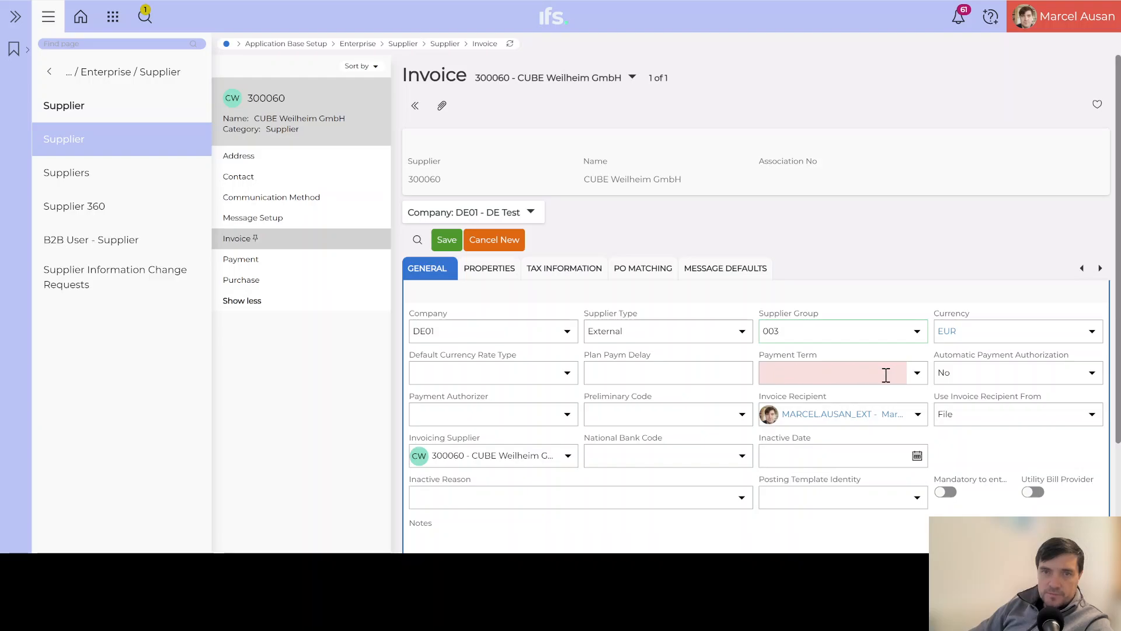
{"action": "left_click", "coordinate": [919, 378]}
{"action": "scroll", "coordinate": [899, 277], "scroll_direction": "down", "scroll_amount": 3}
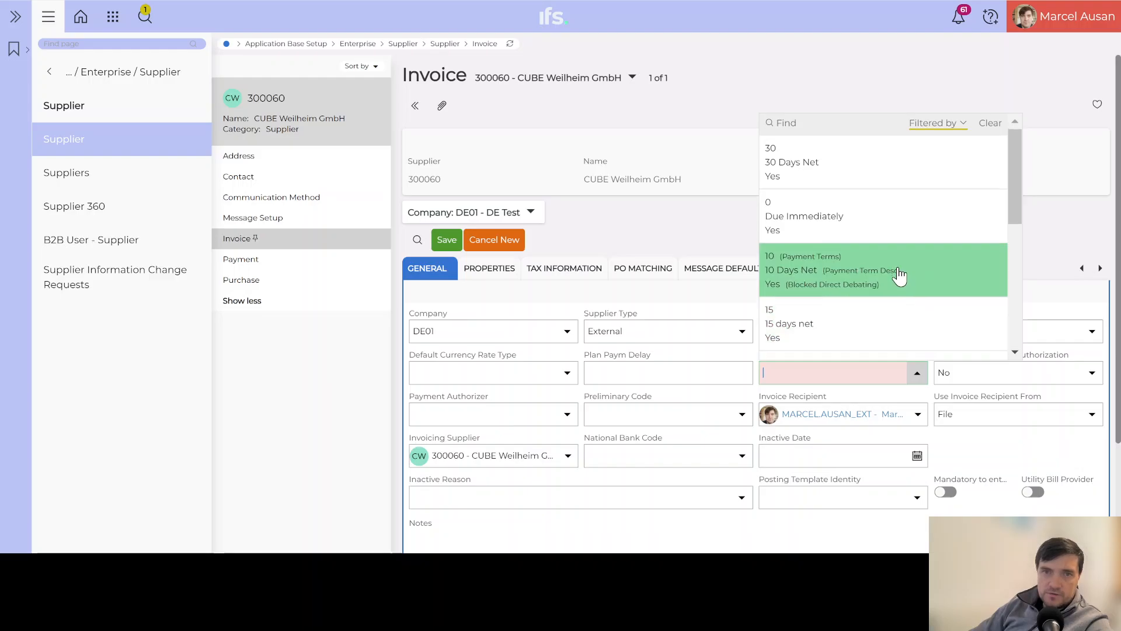
{"action": "scroll", "coordinate": [838, 286], "scroll_direction": "up", "scroll_amount": 3}
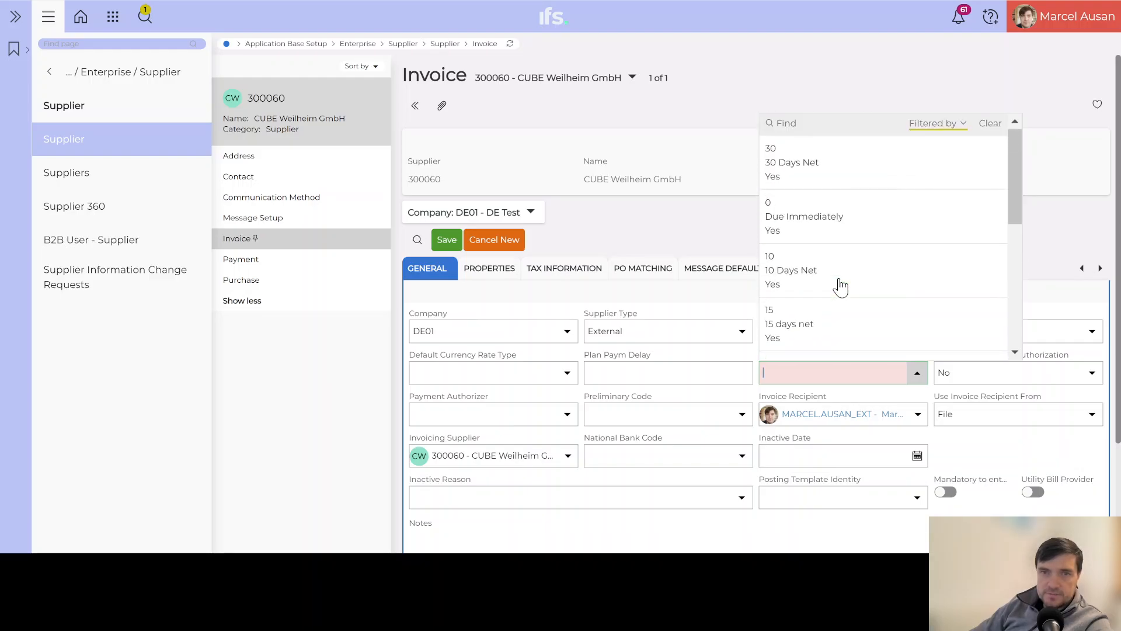
{"action": "left_click", "coordinate": [851, 168]}
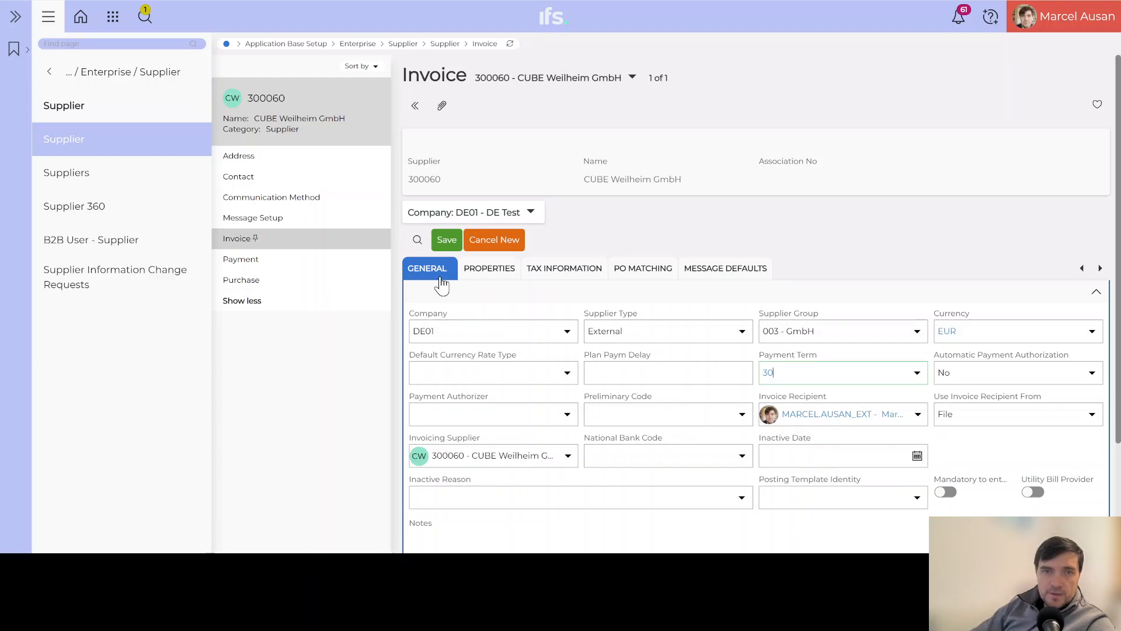
{"action": "left_click", "coordinate": [450, 239]}
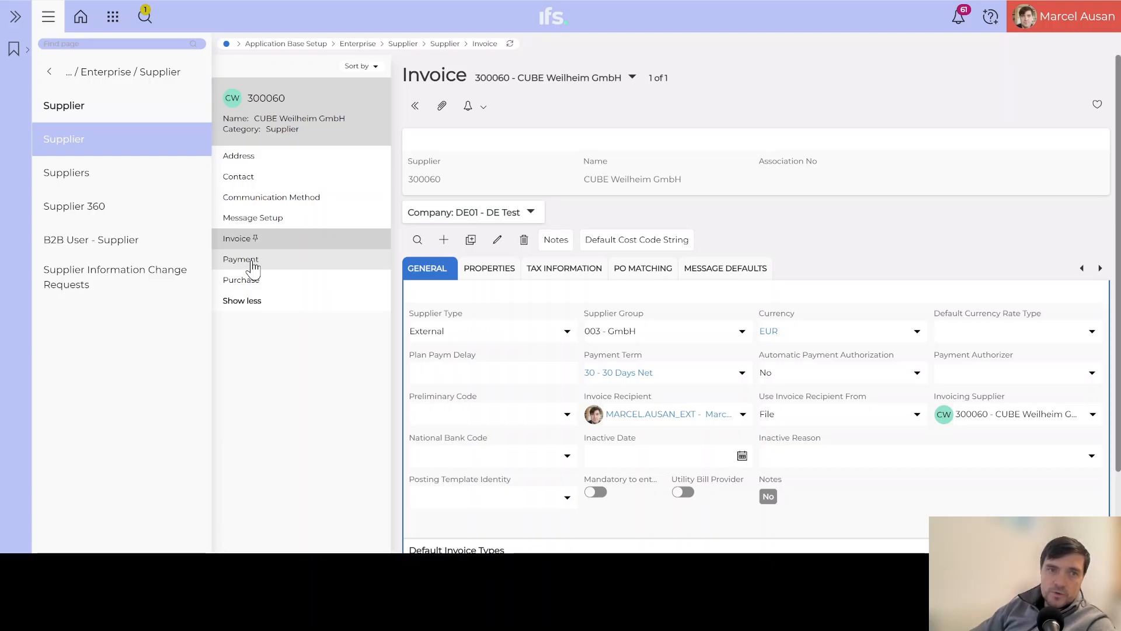
On the Payment page, enter payment priority 10 for DE01 and save the record.
{"action": "left_click", "coordinate": [254, 264]}
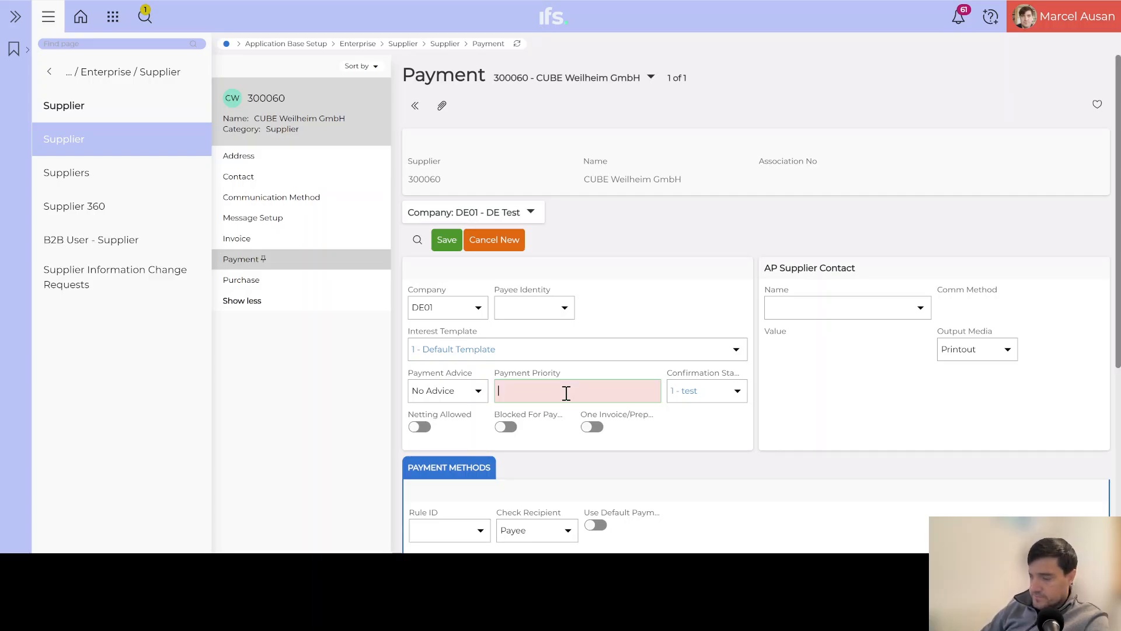
{"action": "type", "text": "10"}
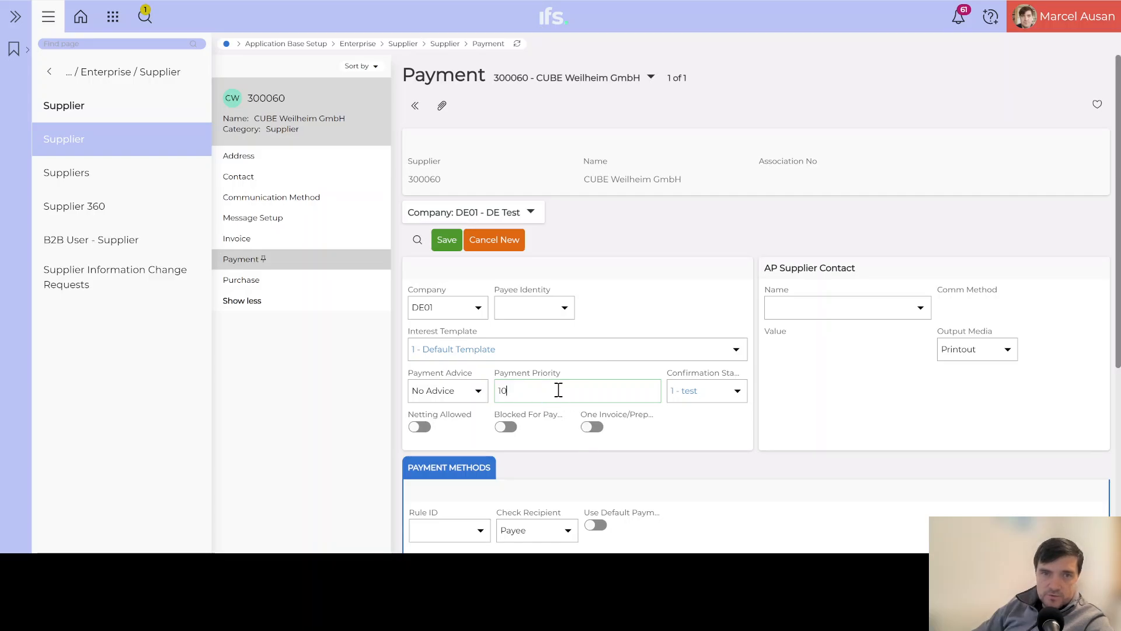
{"action": "left_click", "coordinate": [451, 244]}
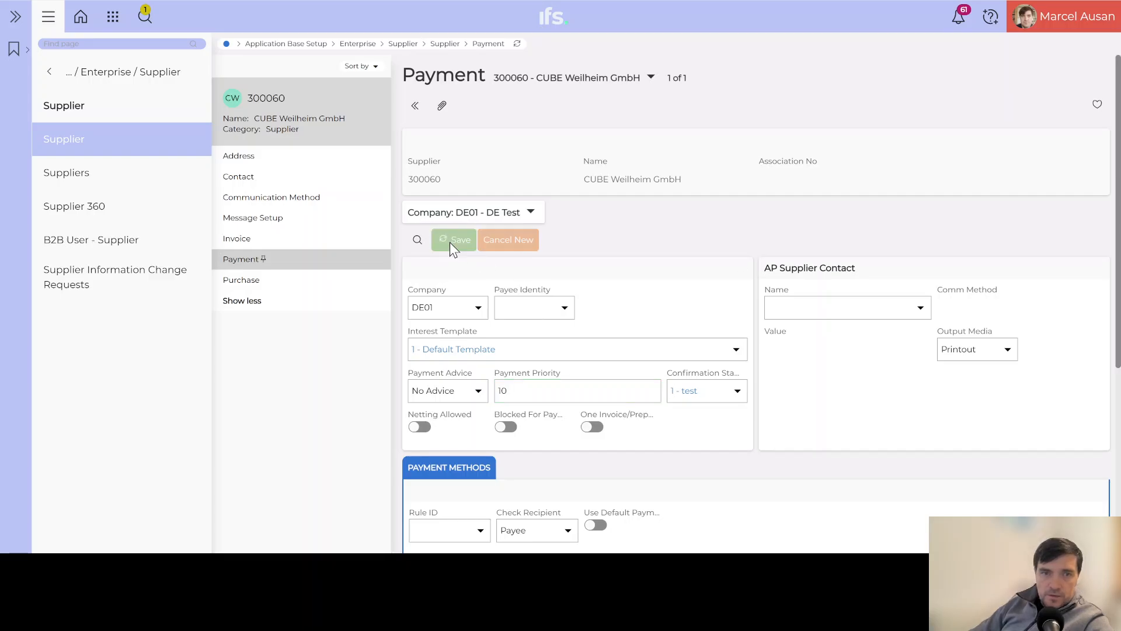
Add MANUAL - Manual wire transfer to vendor as a payment method, mark it Default, and save.
{"action": "scroll", "coordinate": [671, 330], "scroll_direction": "down", "scroll_amount": 3}
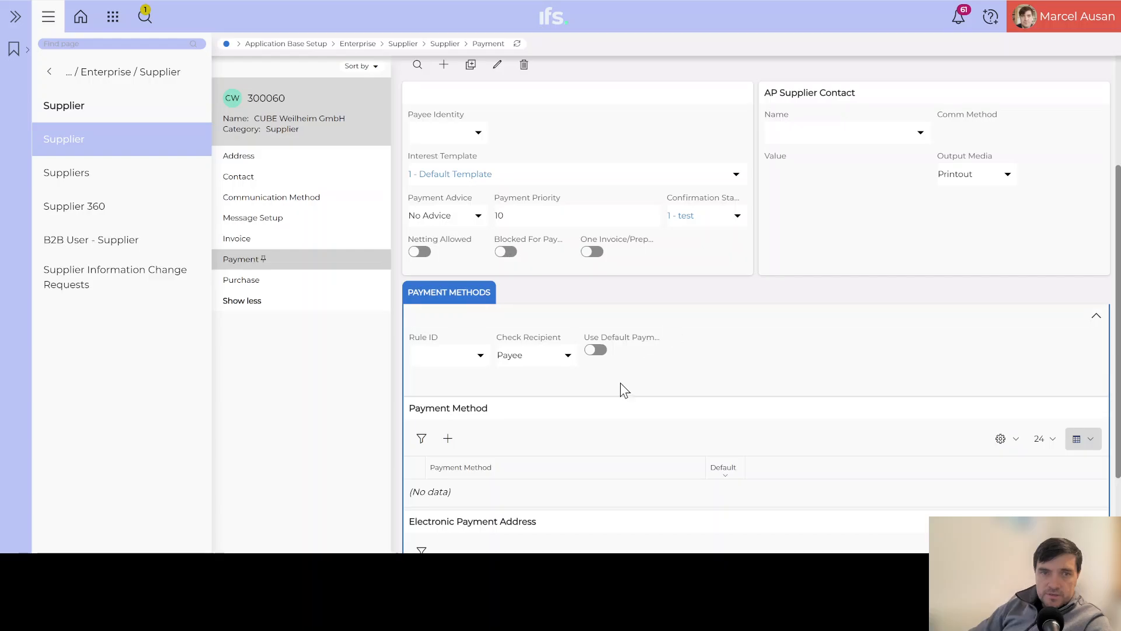
{"action": "left_click", "coordinate": [446, 439]}
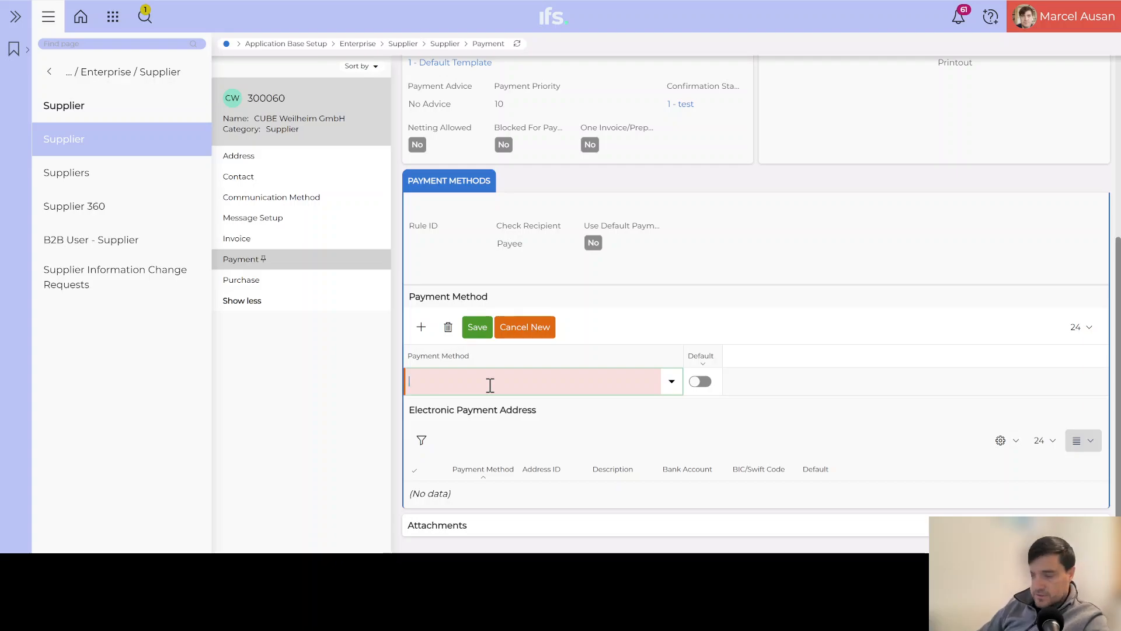
{"action": "left_click", "coordinate": [490, 385]}
{"action": "type", "text": "man"}
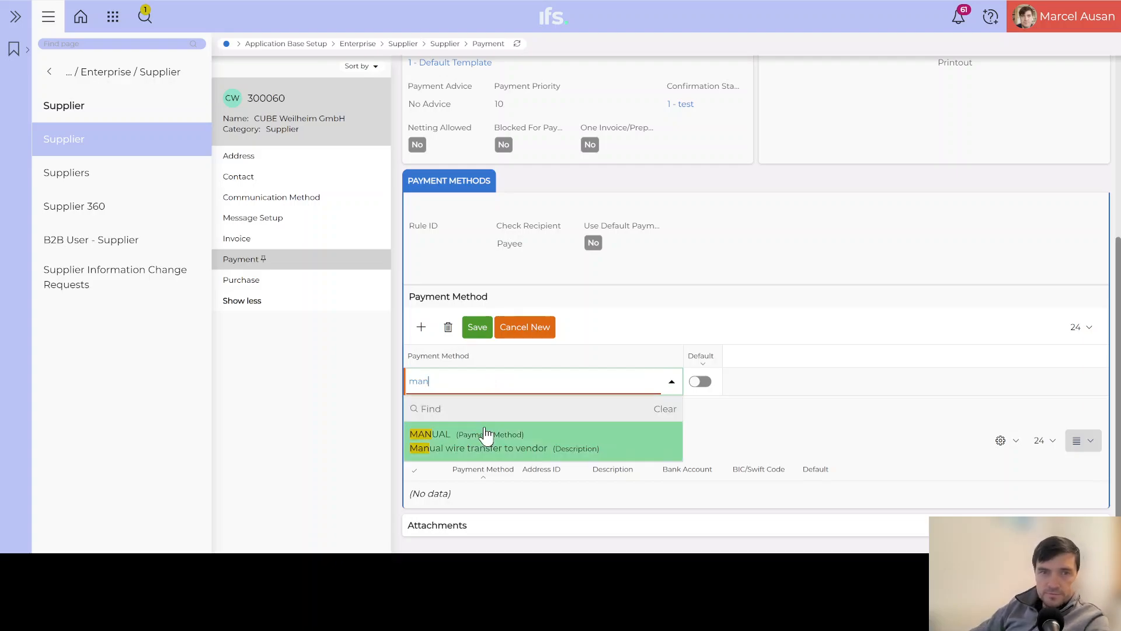
{"action": "left_click", "coordinate": [488, 436]}
{"action": "left_click", "coordinate": [706, 382]}
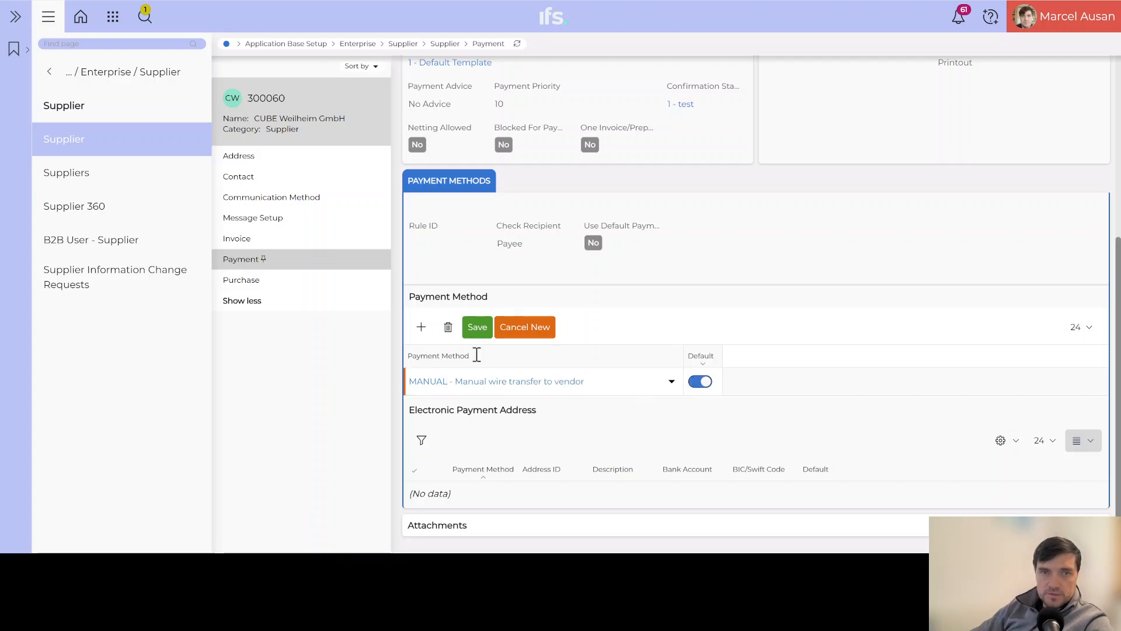
{"action": "left_click", "coordinate": [483, 336]}
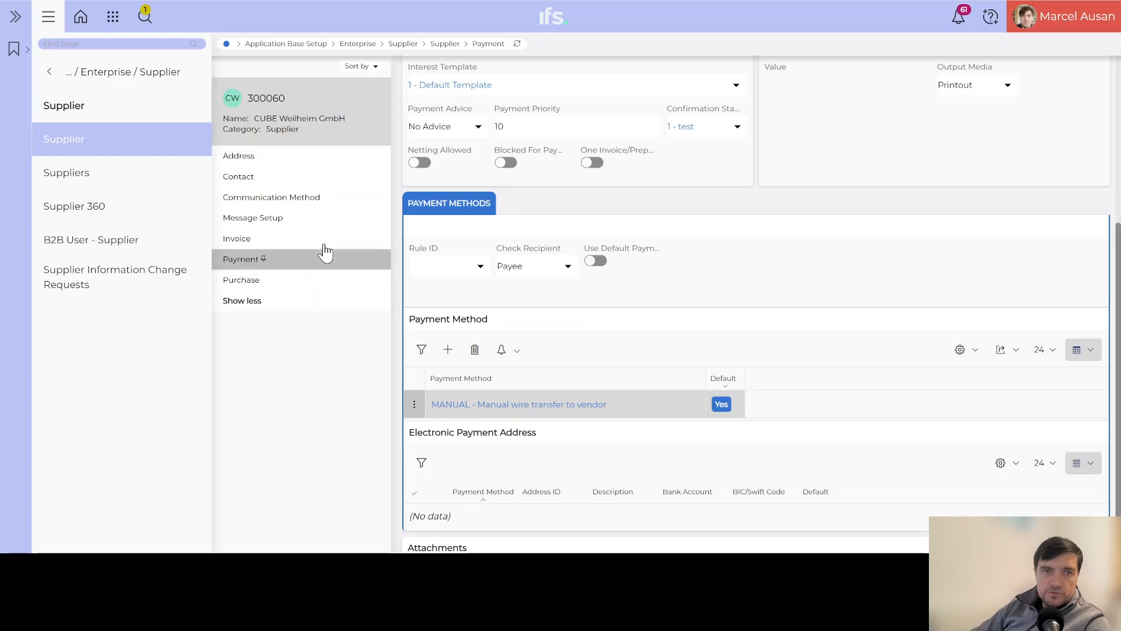
Go to the Purchase page's GENERAL details and start a new purchase record.
{"action": "left_click", "coordinate": [249, 285]}
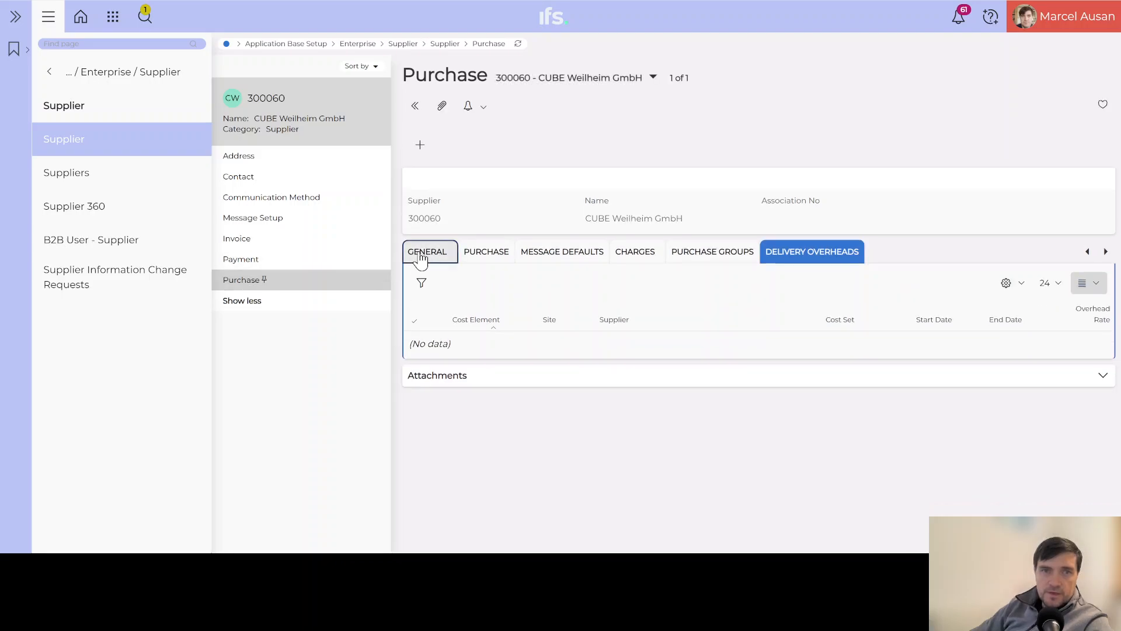
{"action": "left_click", "coordinate": [440, 254]}
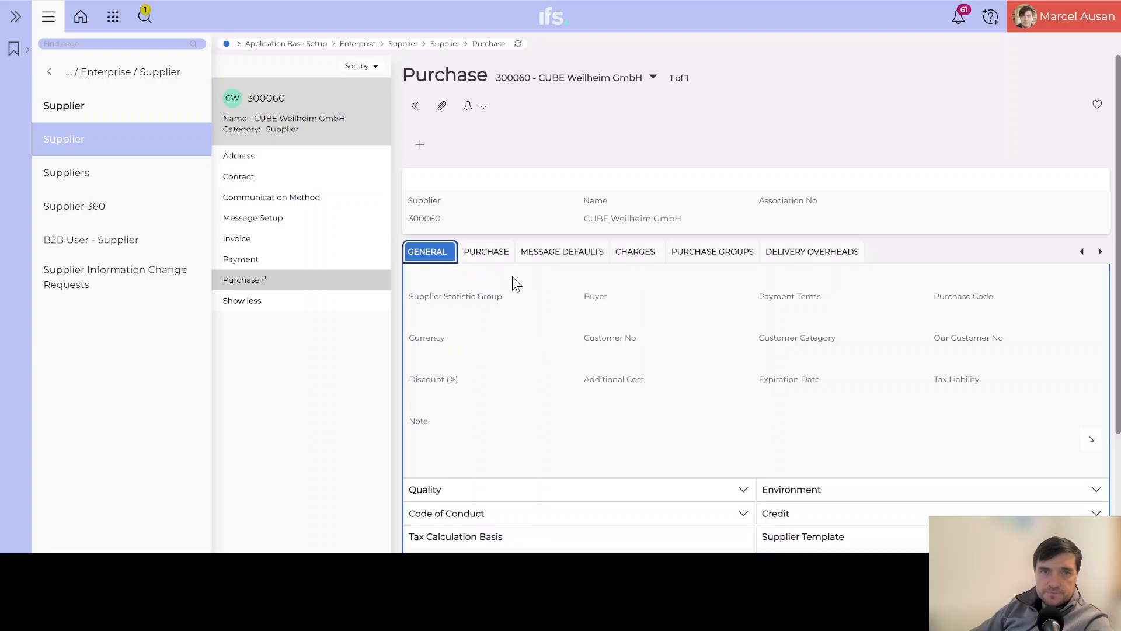
{"action": "left_click", "coordinate": [420, 147]}
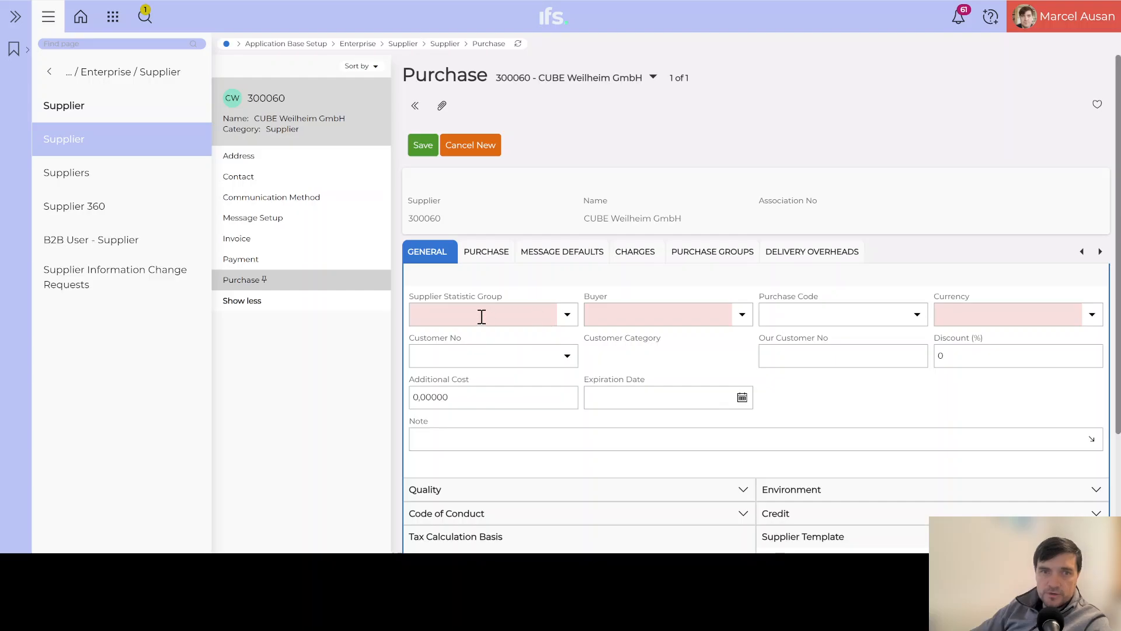
Fill the purchase record with statistic group OEM, the first listed buyer, and currency EUR - euro.
{"action": "left_click", "coordinate": [567, 317]}
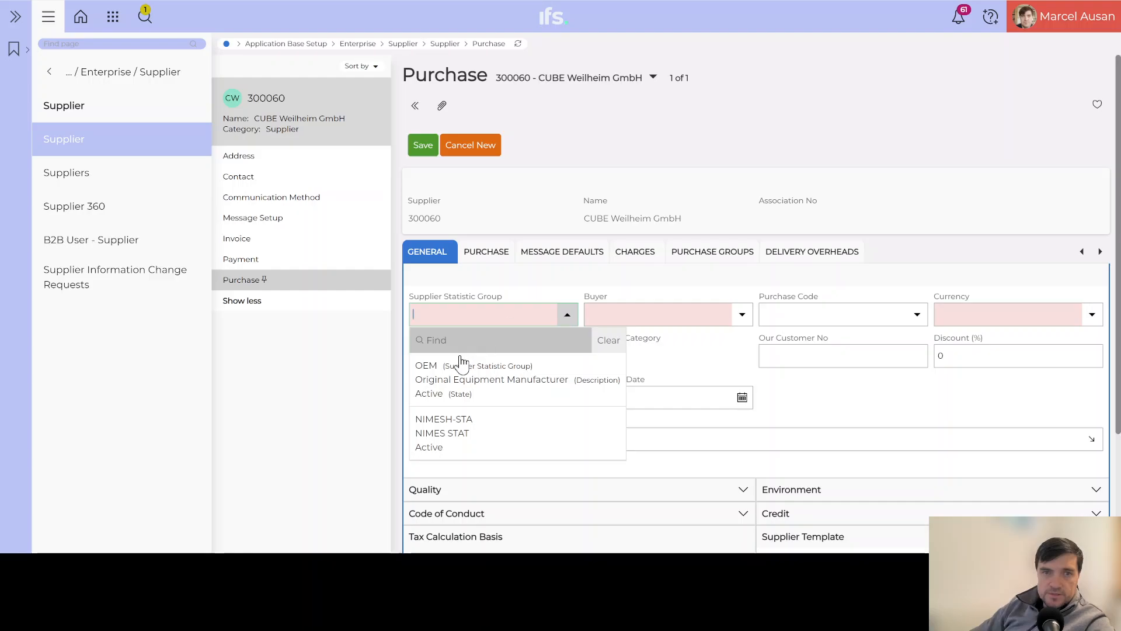
{"action": "left_click", "coordinate": [503, 387]}
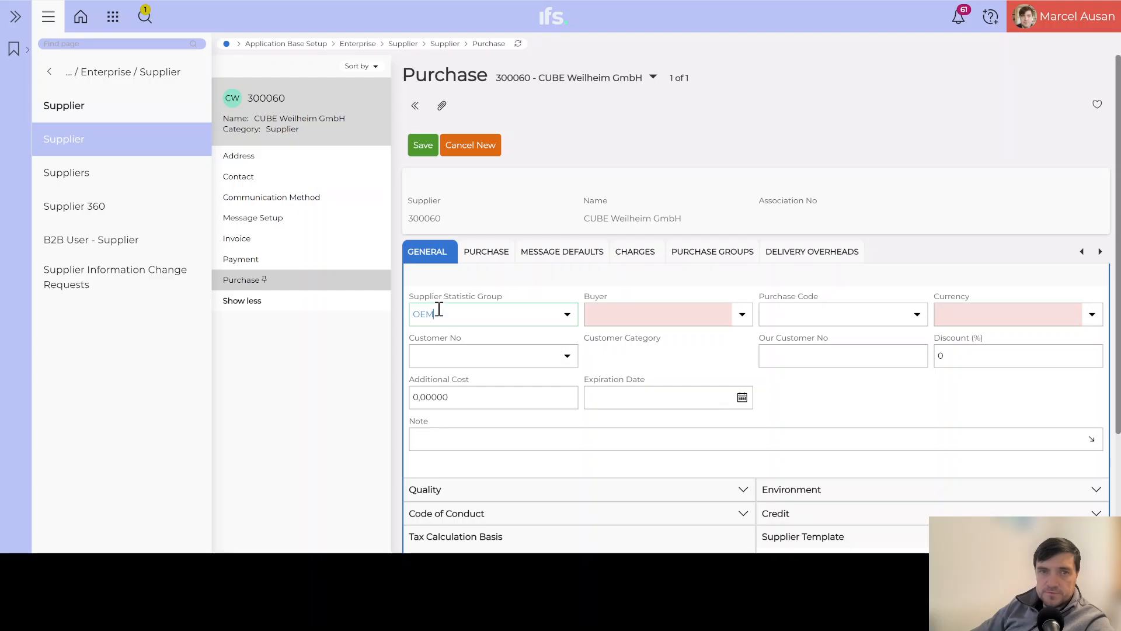
{"action": "left_click", "coordinate": [742, 316]}
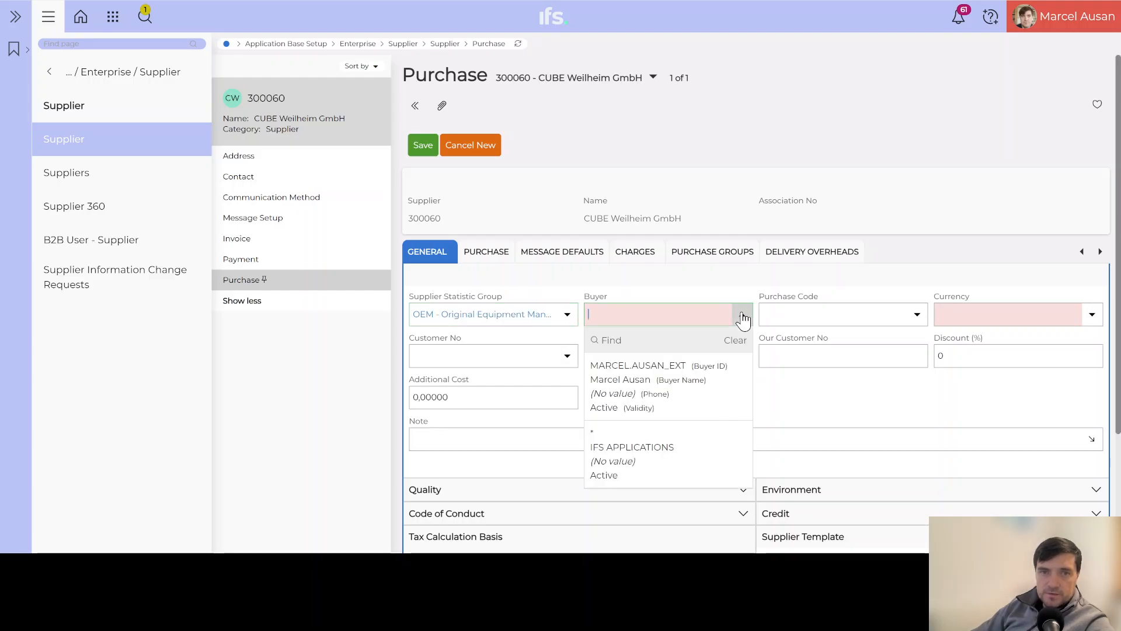
{"action": "left_click", "coordinate": [676, 361]}
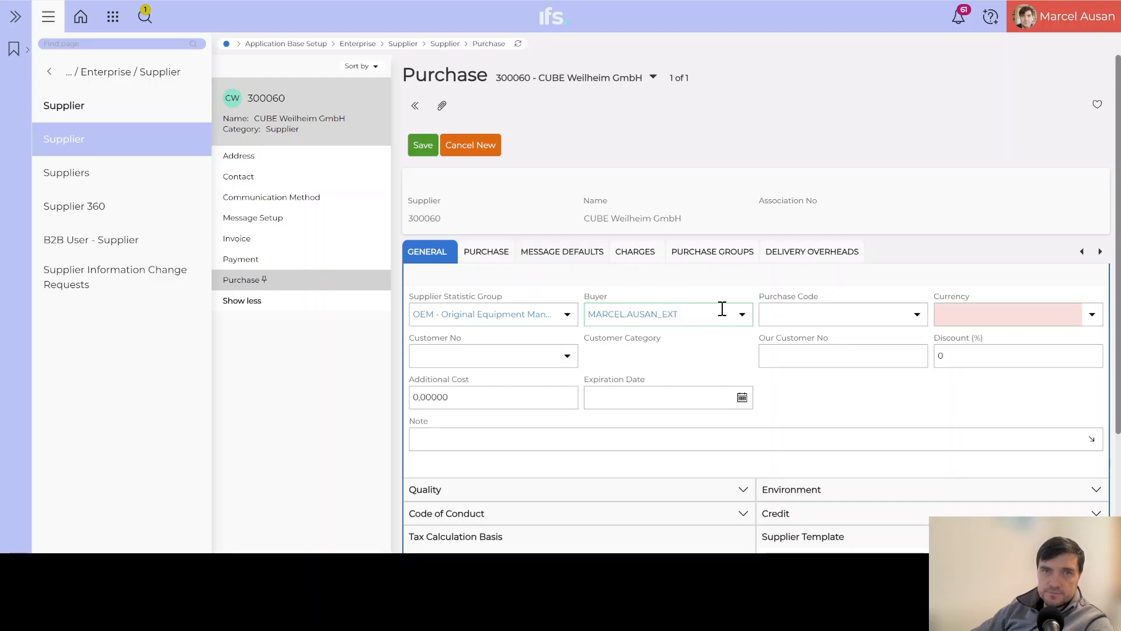
{"action": "left_click", "coordinate": [1045, 314]}
{"action": "type", "text": "EUR"}
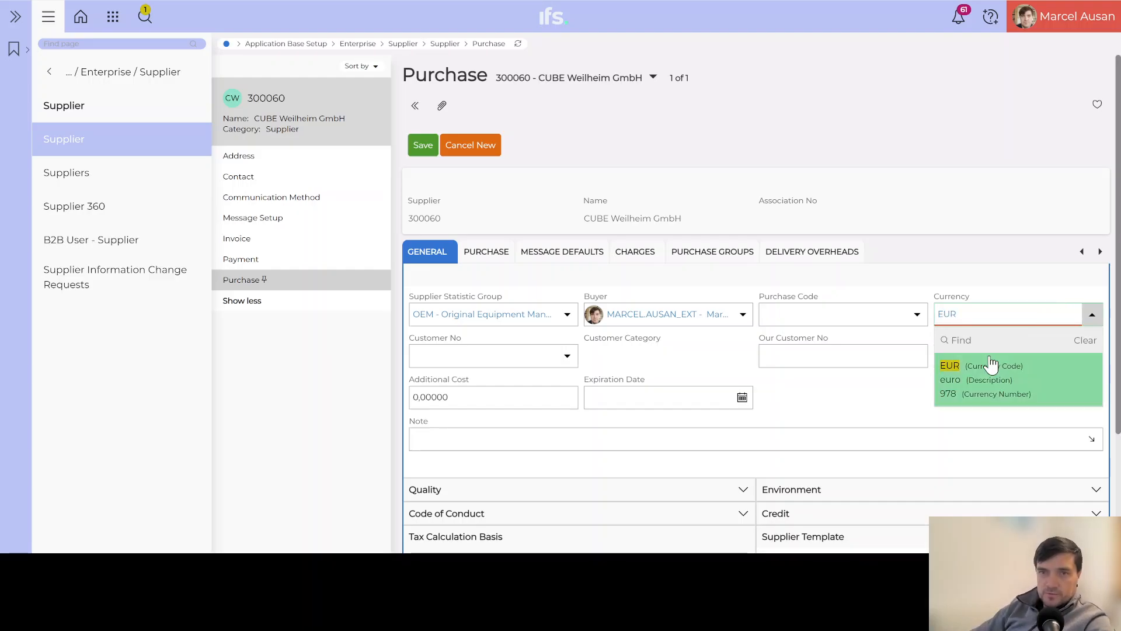
{"action": "left_click", "coordinate": [972, 364]}
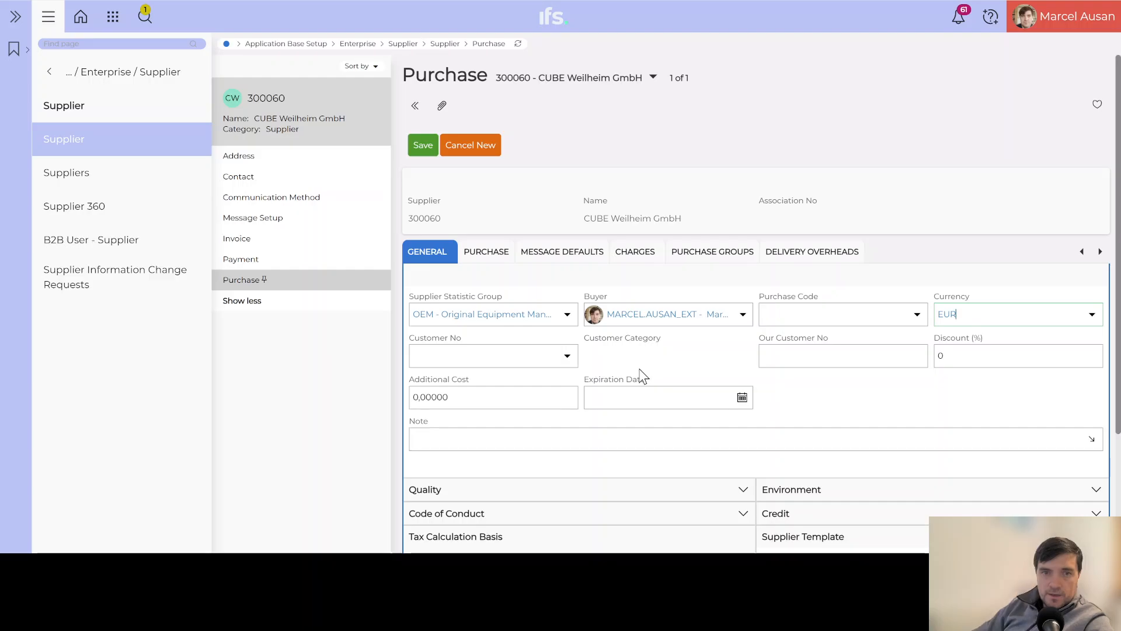
{"action": "scroll", "coordinate": [641, 371], "scroll_direction": "down", "scroll_amount": 2}
{"action": "scroll", "coordinate": [536, 432], "scroll_direction": "down", "scroll_amount": 2}
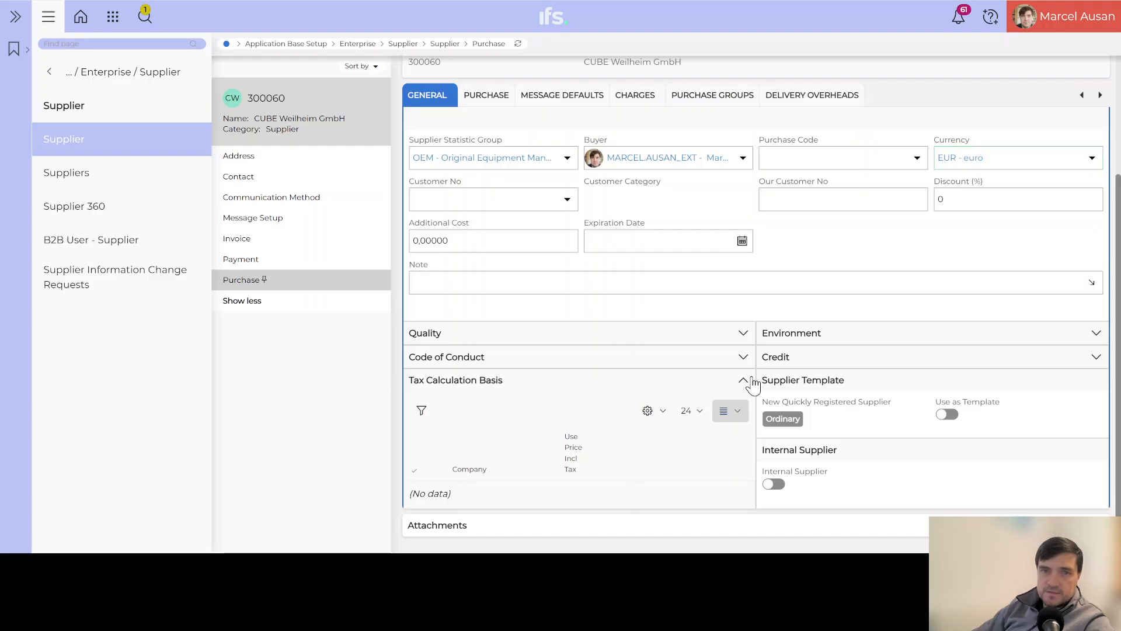
{"action": "left_click", "coordinate": [743, 380]}
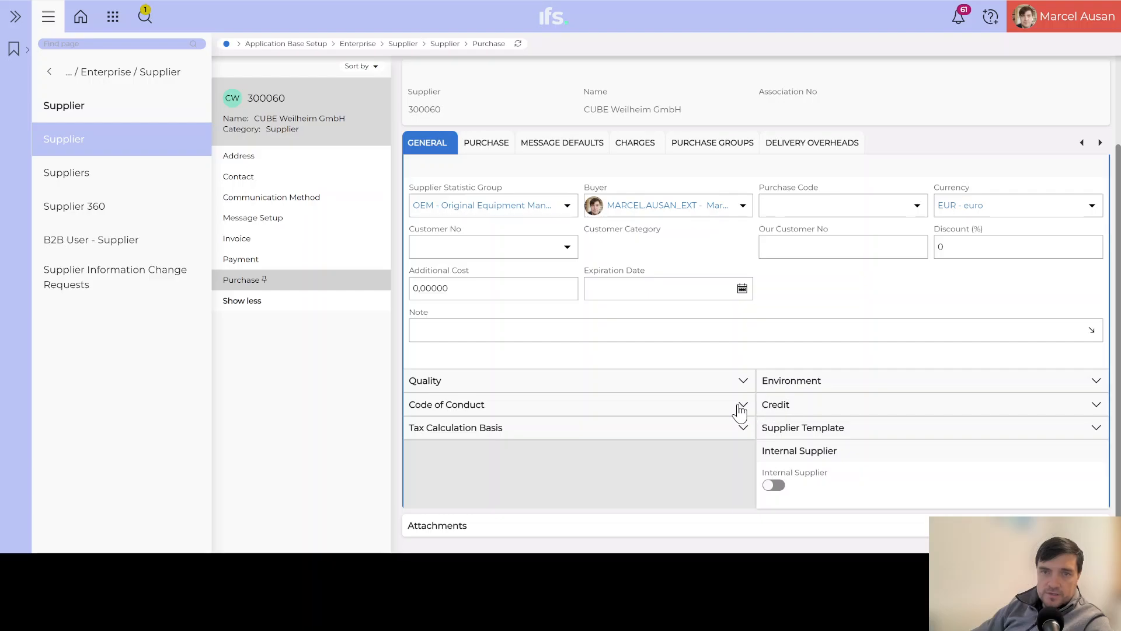
{"action": "left_click", "coordinate": [734, 385]}
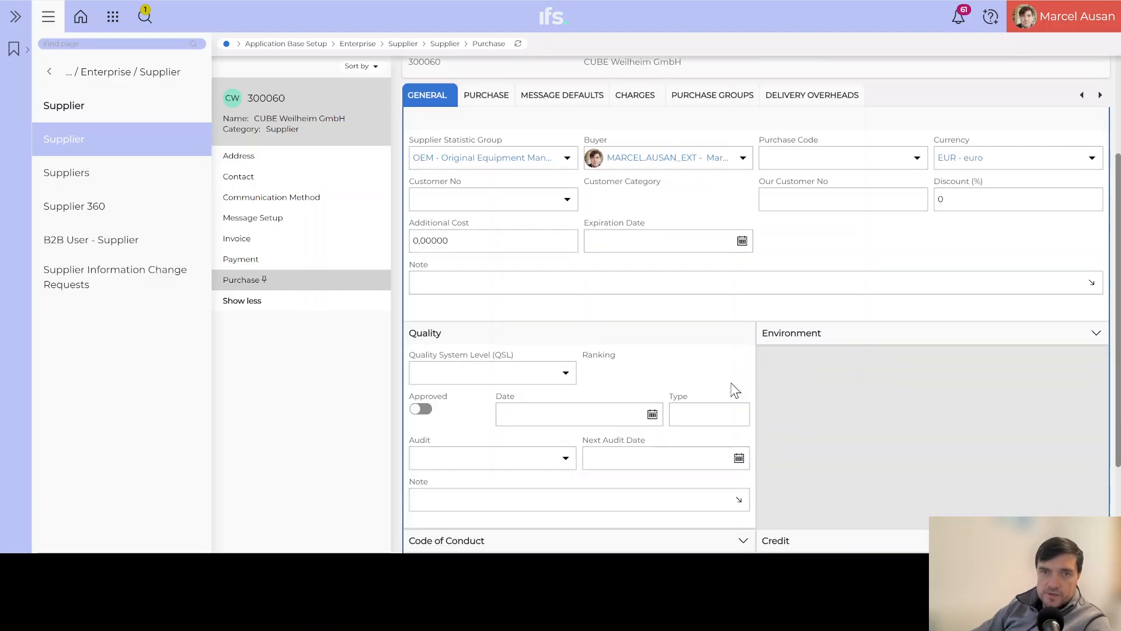
{"action": "scroll", "coordinate": [607, 407], "scroll_direction": "down", "scroll_amount": 2}
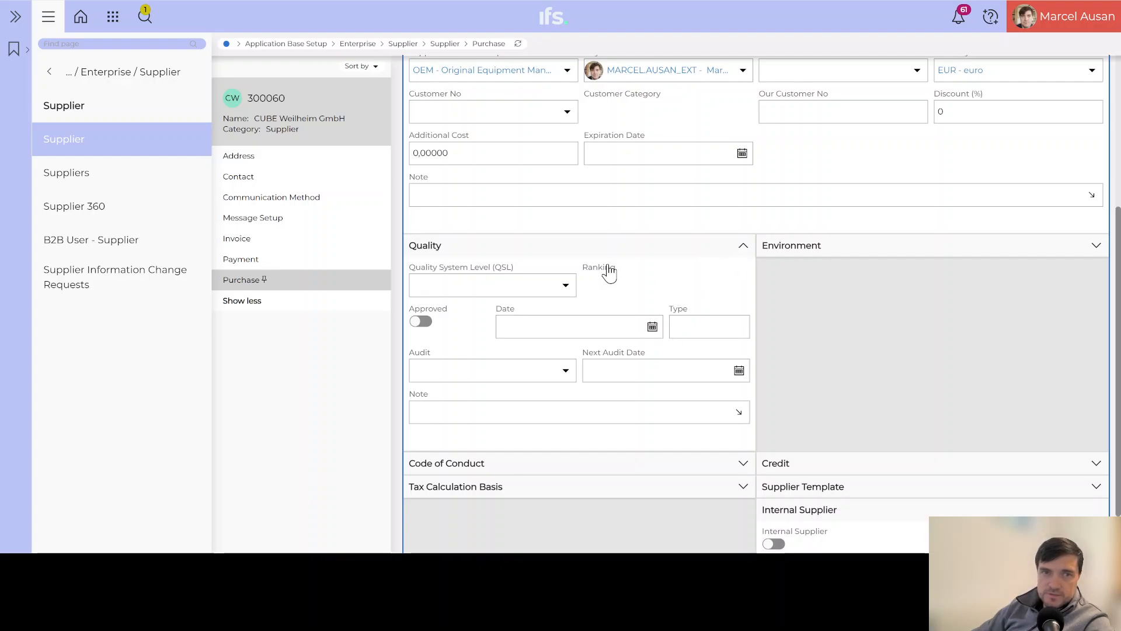
{"action": "left_click", "coordinate": [740, 249]}
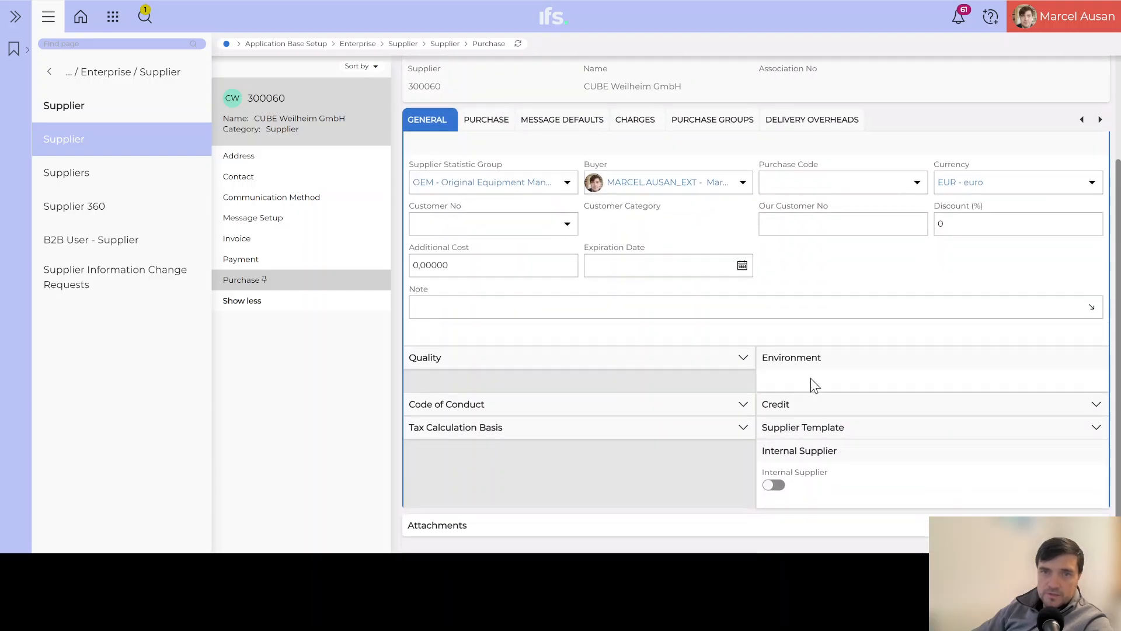
{"action": "left_click", "coordinate": [811, 381]}
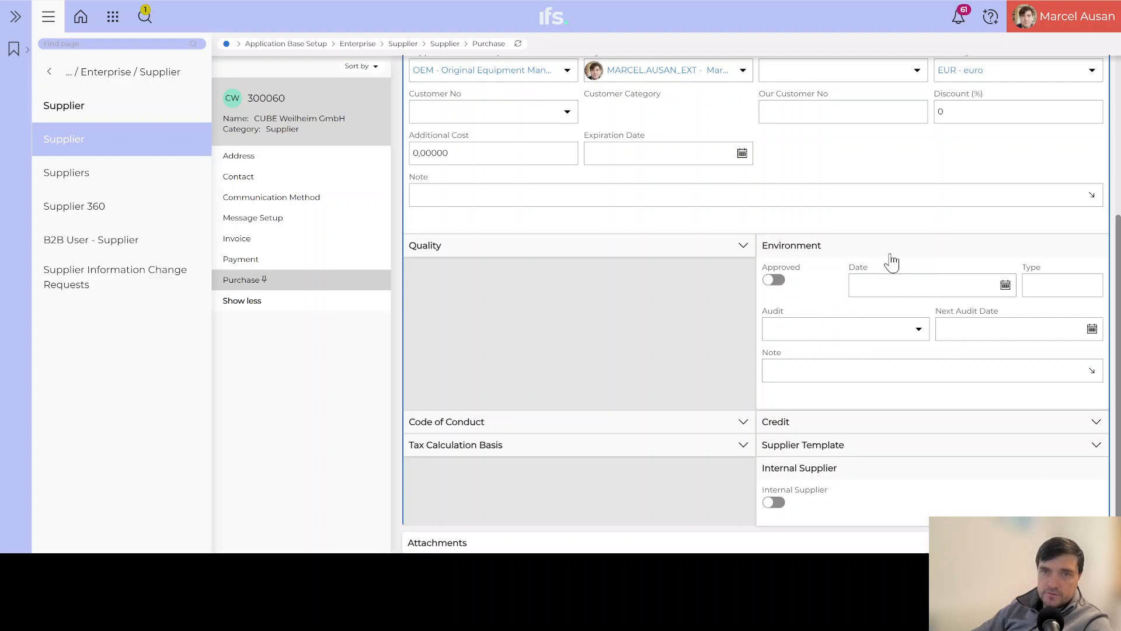
{"action": "left_click", "coordinate": [943, 249]}
{"action": "left_click", "coordinate": [513, 406]}
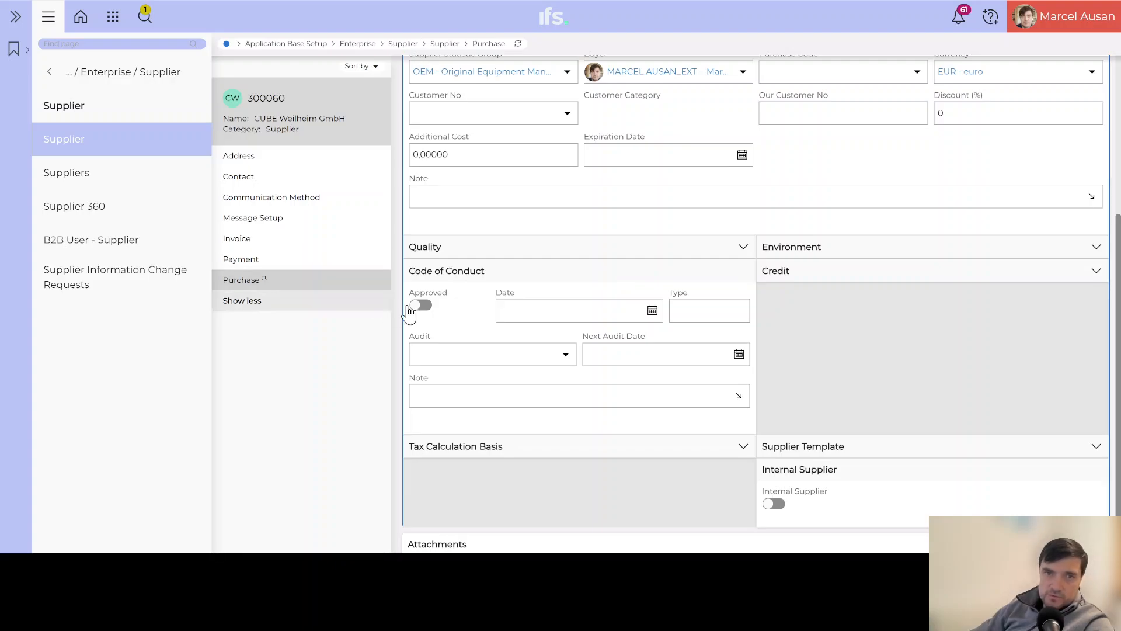
{"action": "left_click", "coordinate": [494, 273]}
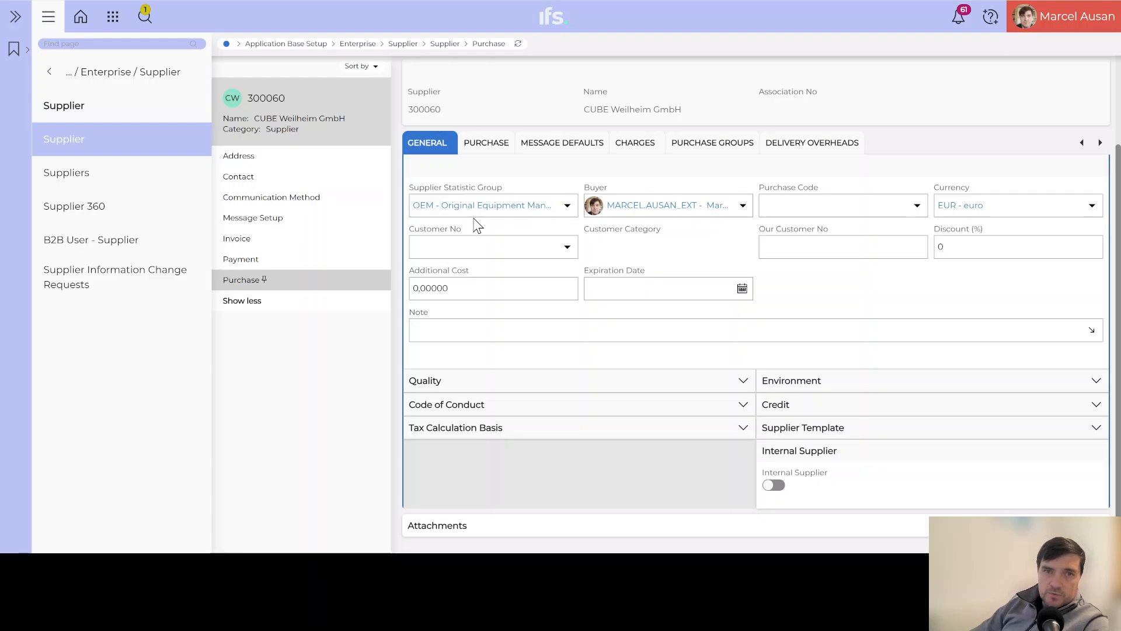
Save the purchase record, review the Charges, Purchase Groups and Delivery Overheads, then return to supplier 300060.
{"action": "left_click", "coordinate": [636, 146]}
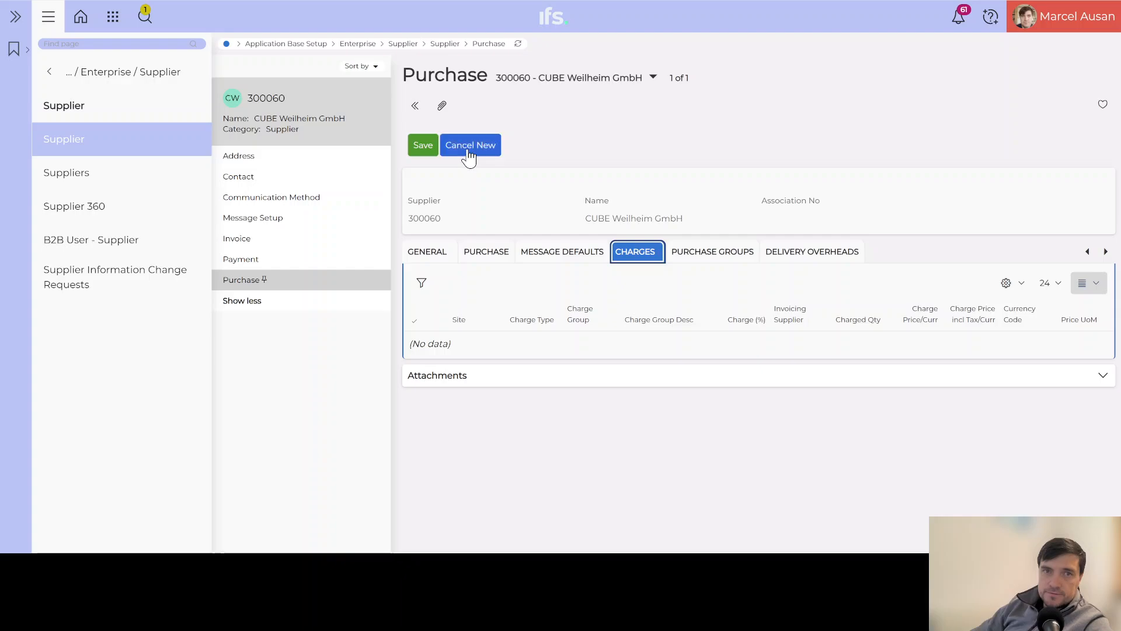
{"action": "left_click", "coordinate": [423, 146]}
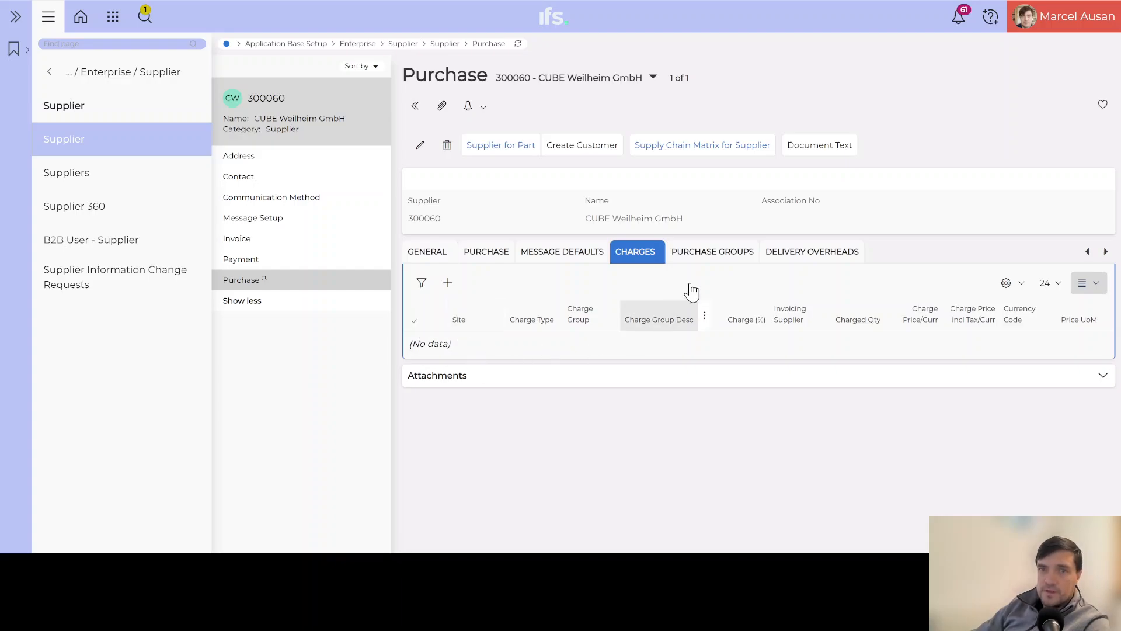
{"action": "left_click", "coordinate": [715, 255]}
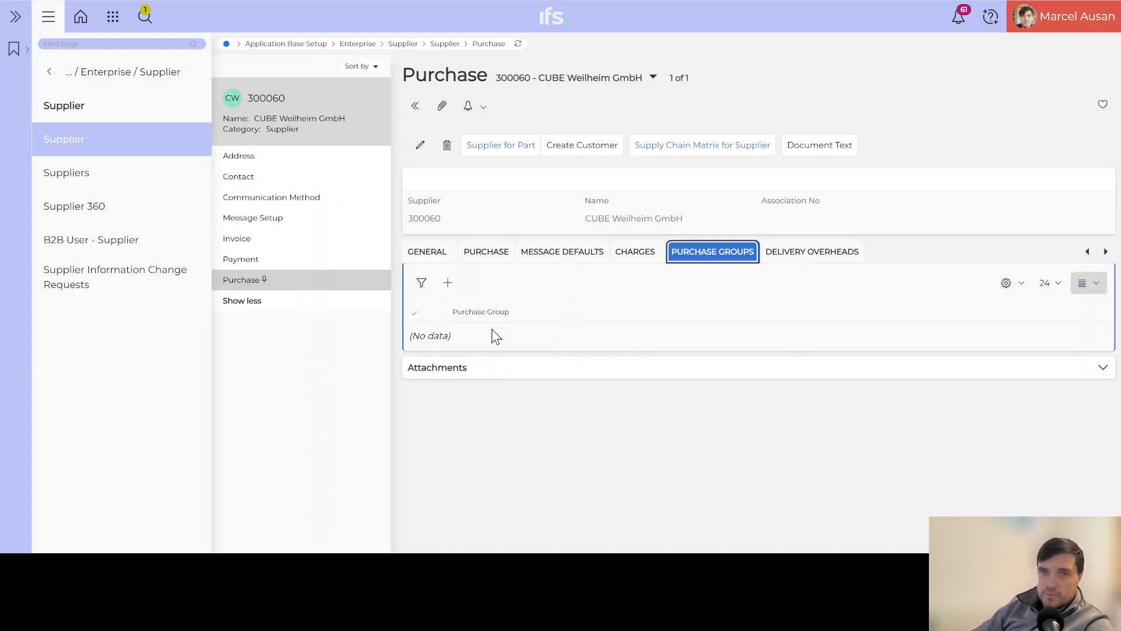
{"action": "left_click", "coordinate": [809, 260]}
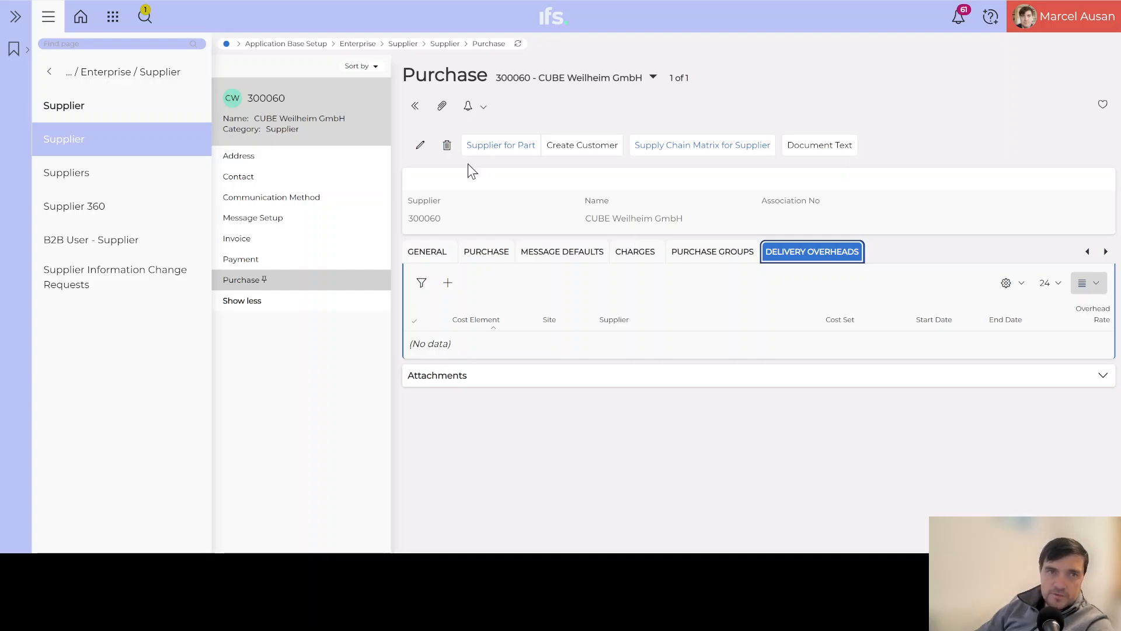
{"action": "left_click", "coordinate": [270, 119]}
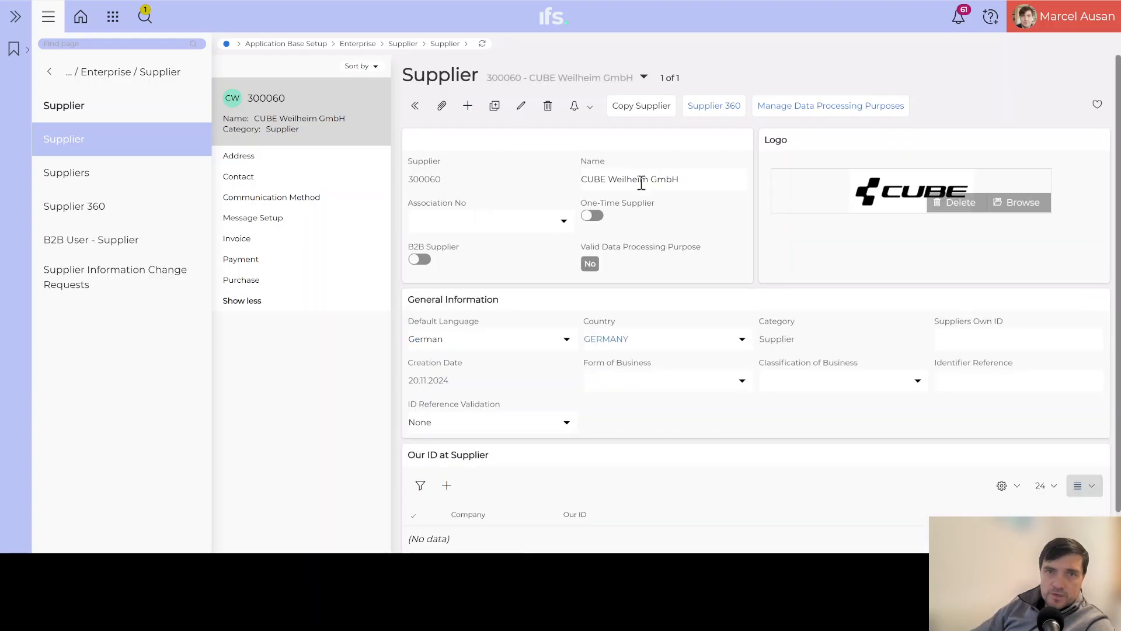